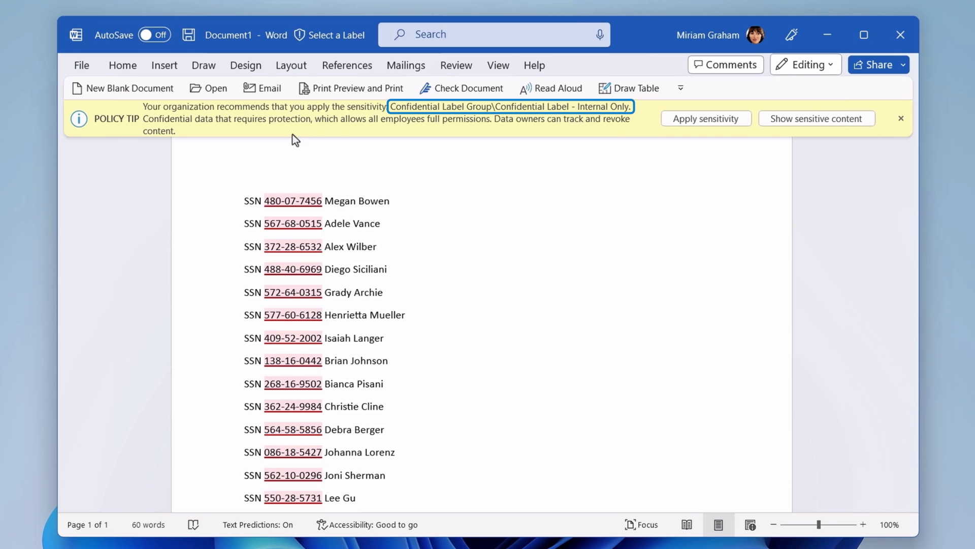
- Review the detected SSNs and apply the recommended Confidential – Internal Only label
left_click(796, 121)
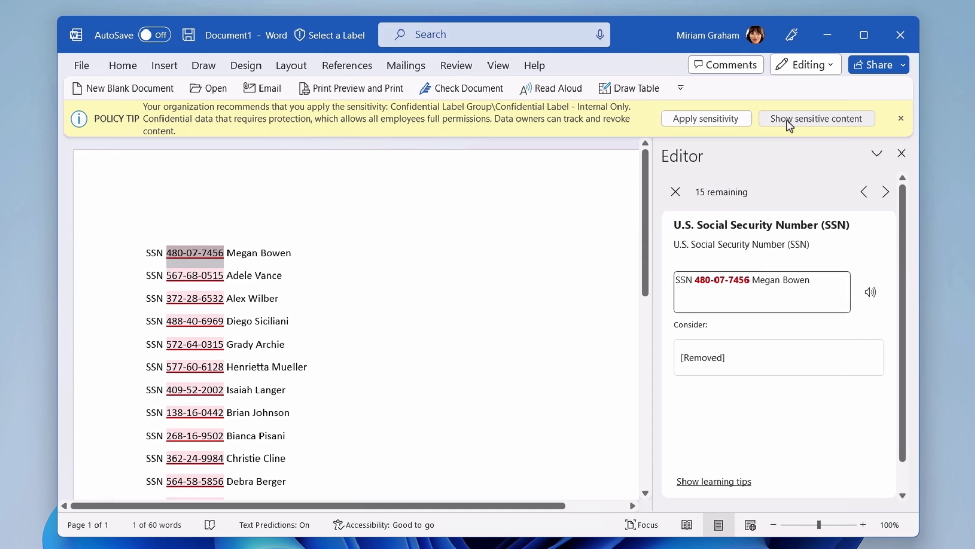
left_click(706, 118)
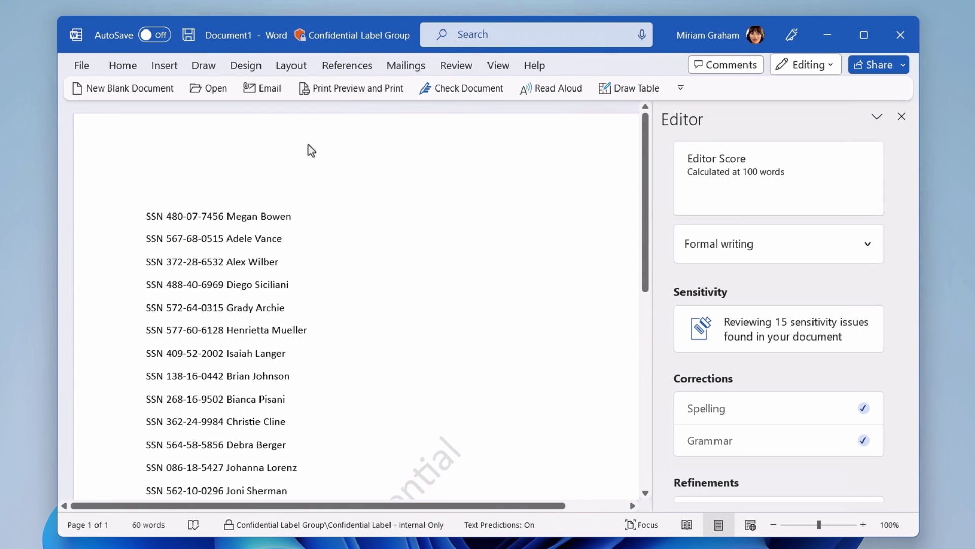
- Save the document as 'Sensitive data' in Testme and apply the Highly Confidential label
left_click(187, 33)
type("Sensitive data")
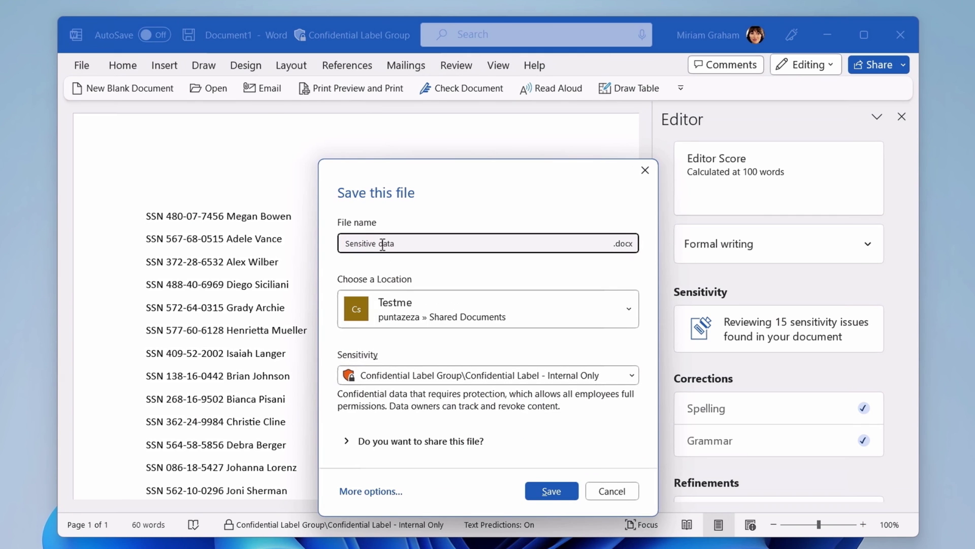
left_click(551, 491)
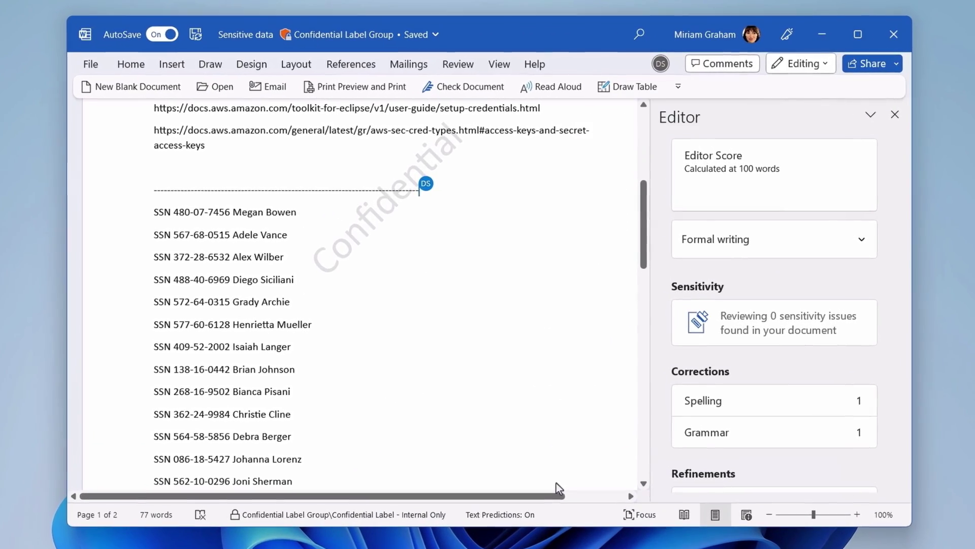
left_click_drag(644, 229, 643, 153)
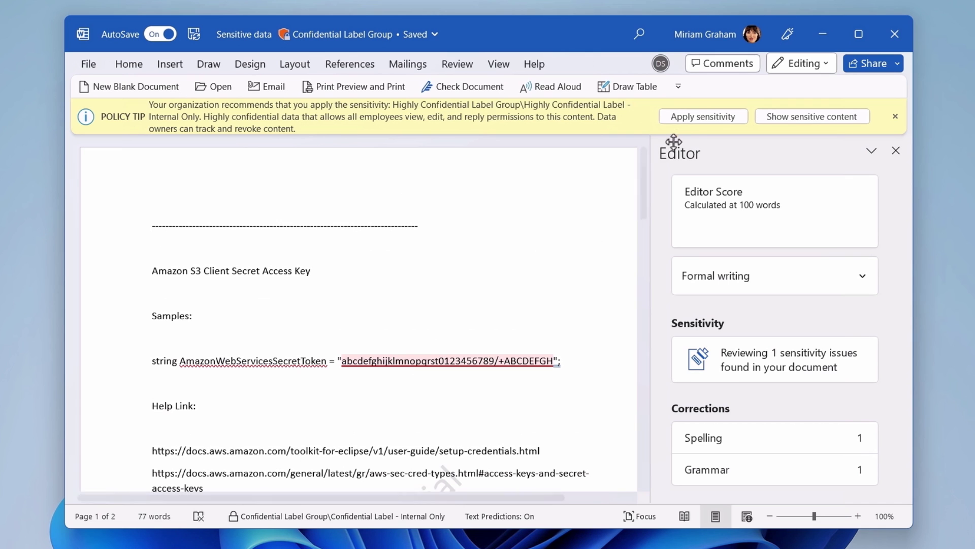
left_click(695, 116)
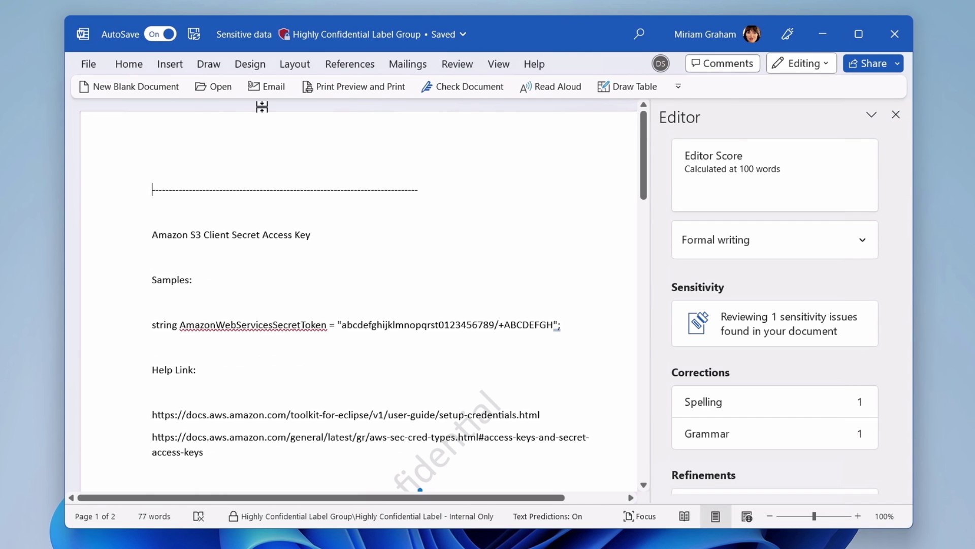
- Save a PDF (*.pdf) copy of Sensitive data to the Testme folder
left_click(89, 63)
left_click(121, 233)
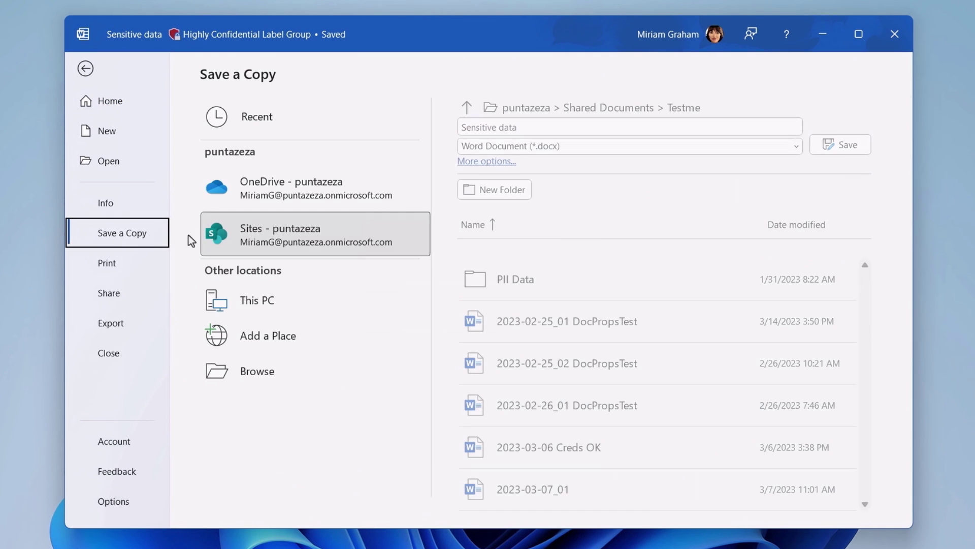
left_click(795, 145)
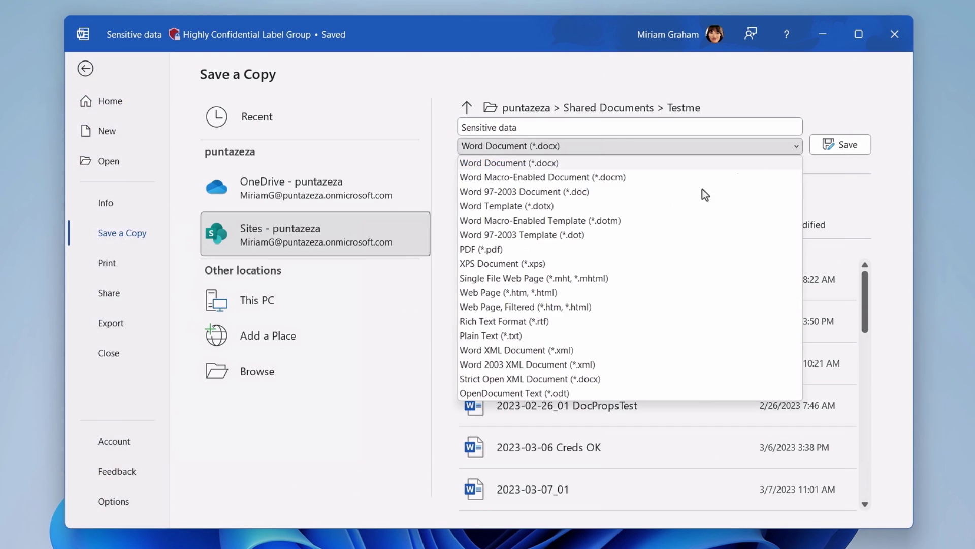
left_click(509, 252)
left_click(846, 145)
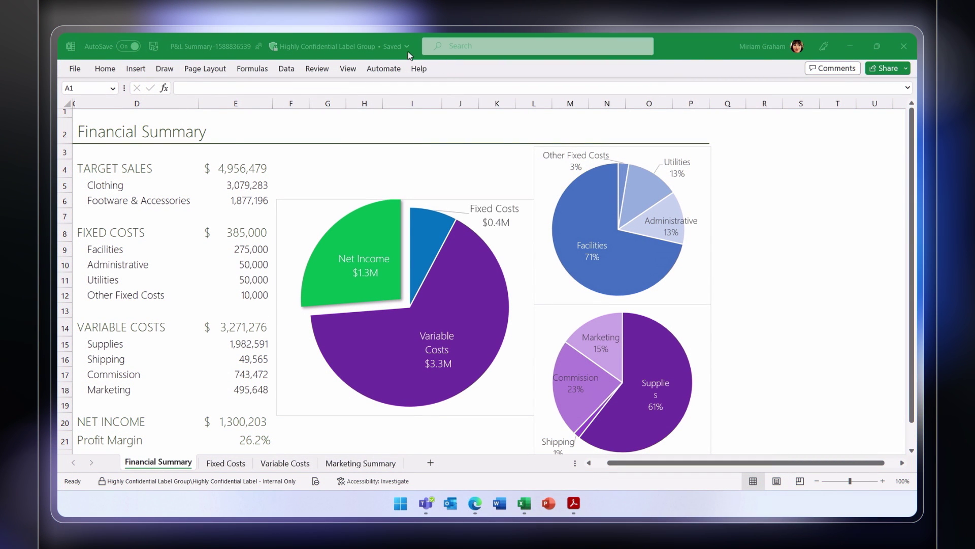
- Show the Financial Summary workbook's name, location and Highly Confidential label from the title bar
left_click(337, 48)
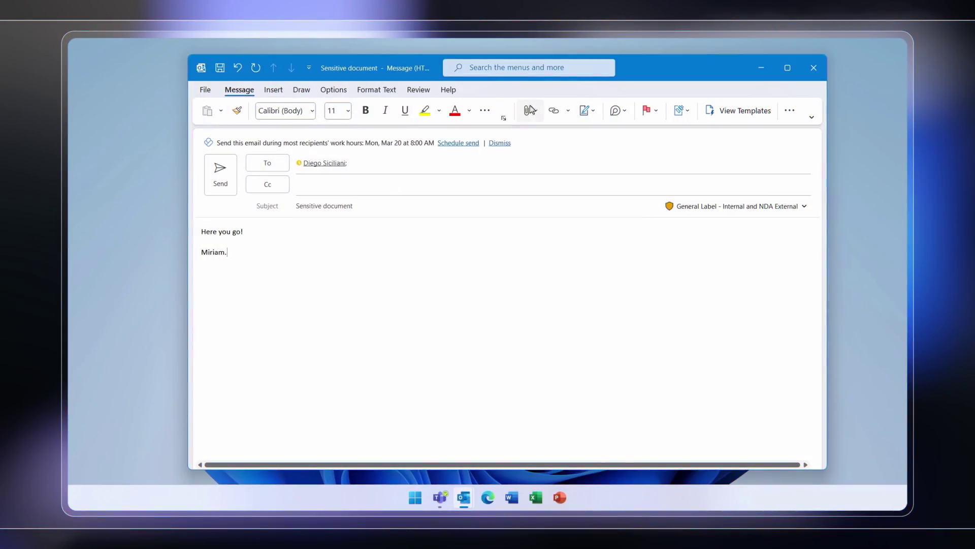
- Attach a copy of Sensitive data.docx and accept the recommended Confidential – Internal Only label
left_click(530, 113)
left_click(577, 155)
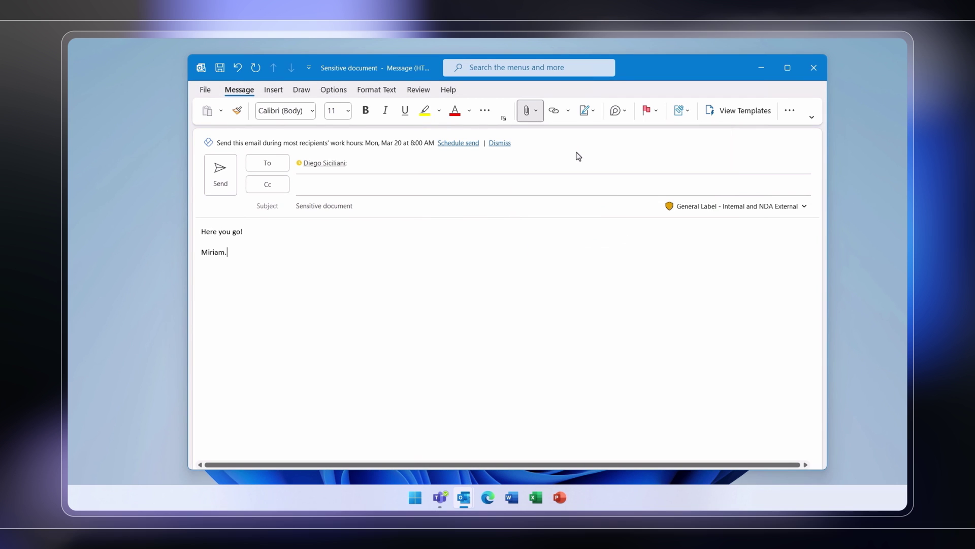
left_click(437, 289)
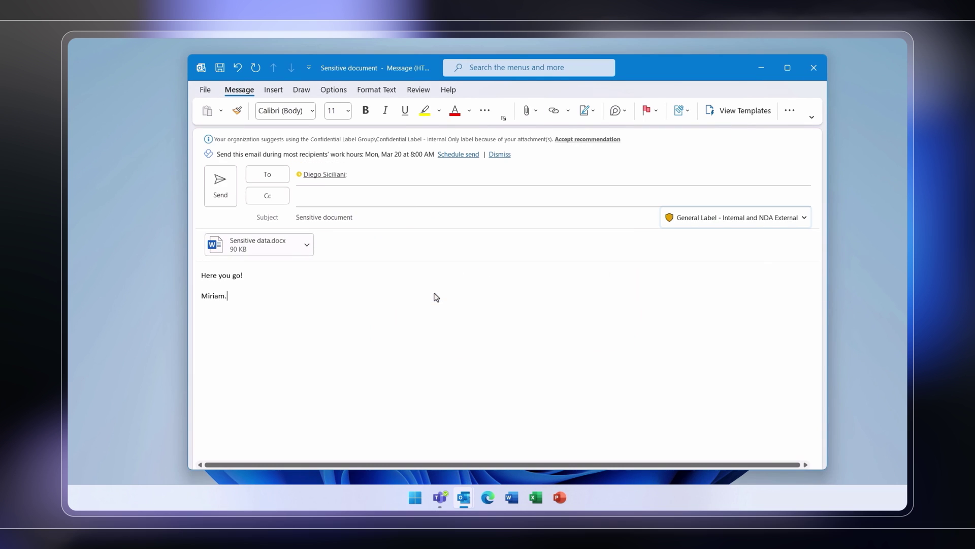
left_click(569, 141)
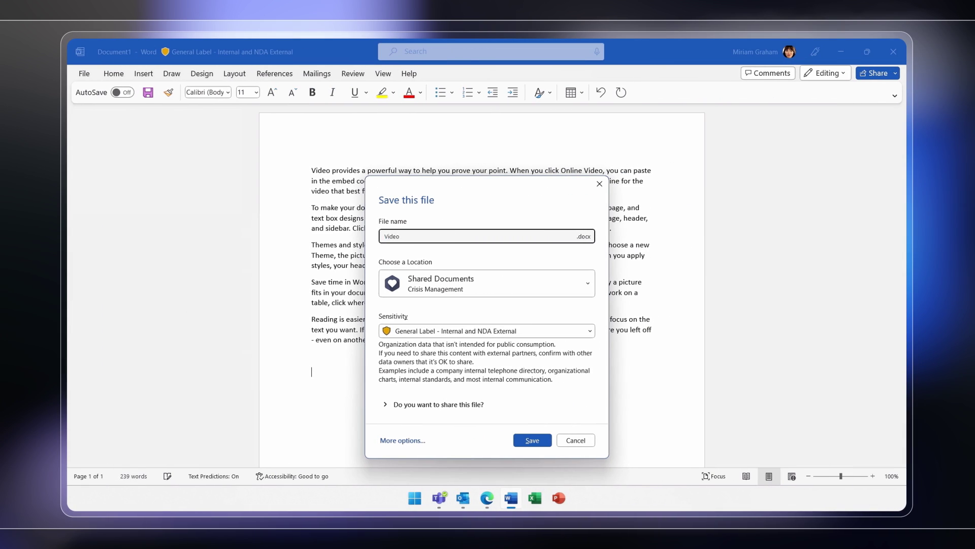
- Save 'Video' to Crisis Management after checking the General sensitivity label, then close Word
left_click(464, 332)
left_click(533, 441)
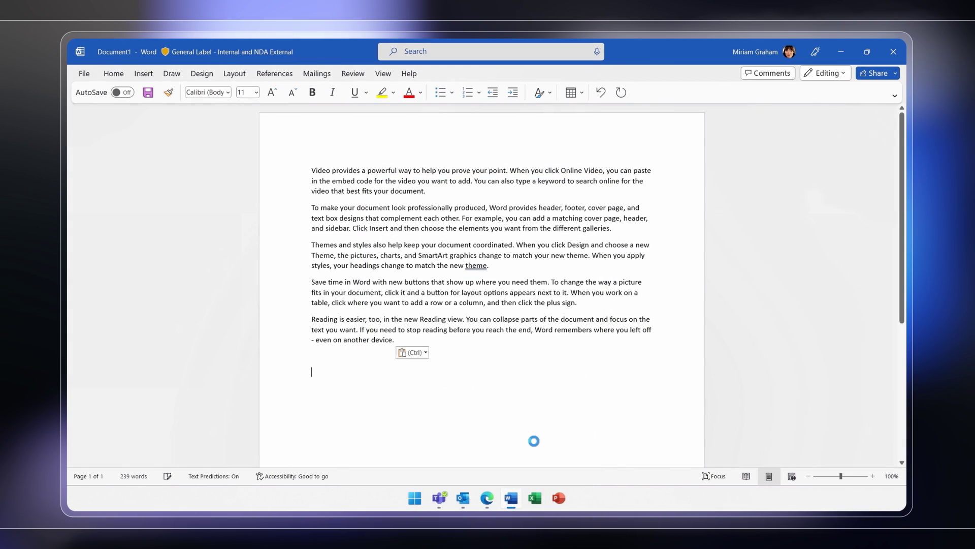
left_click(894, 55)
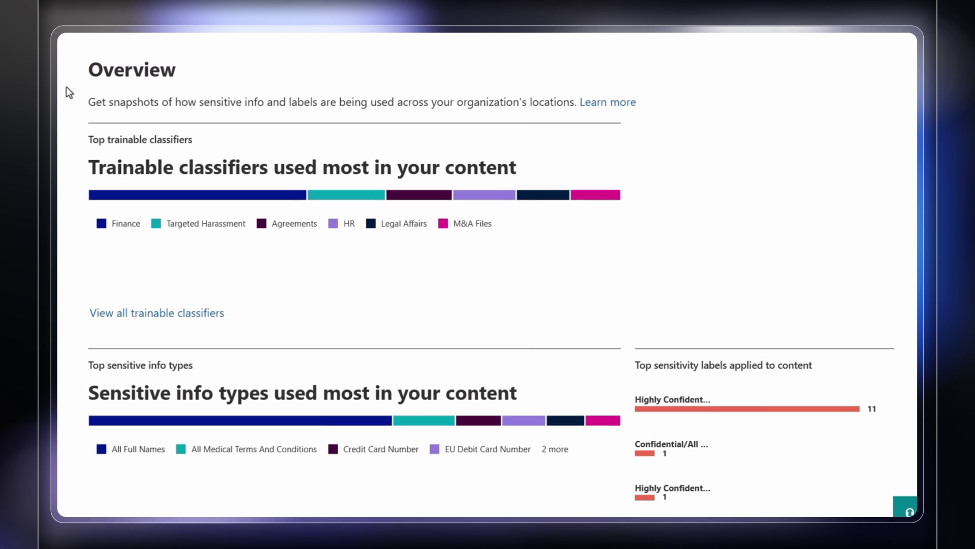
scroll(488, 275, "down", 2)
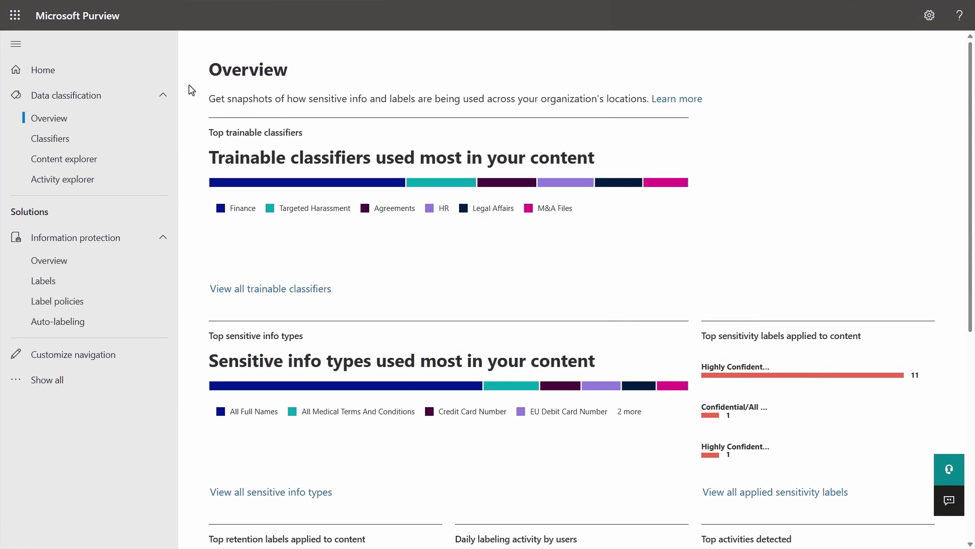
scroll(190, 90, "down", 5)
scroll(191, 90, "down", 5)
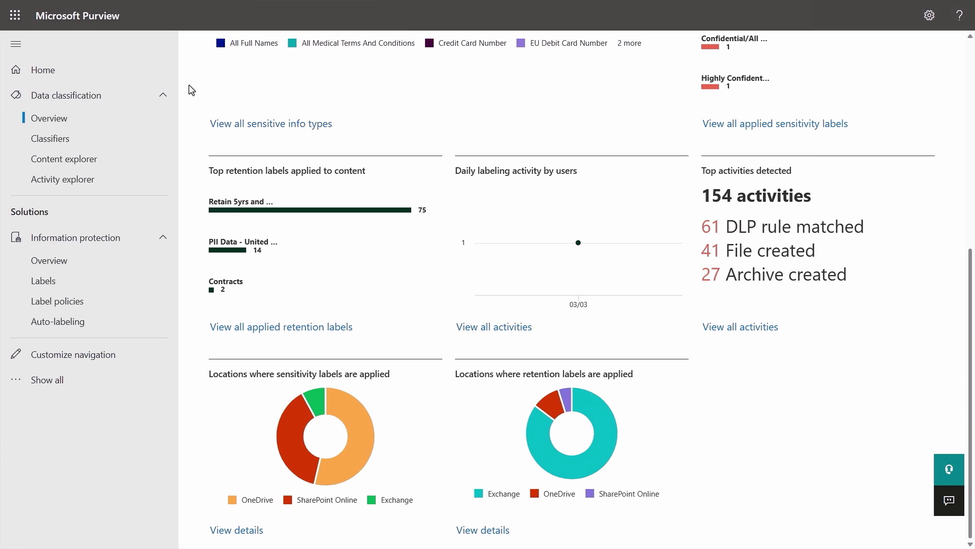
scroll(191, 91, "up", 5)
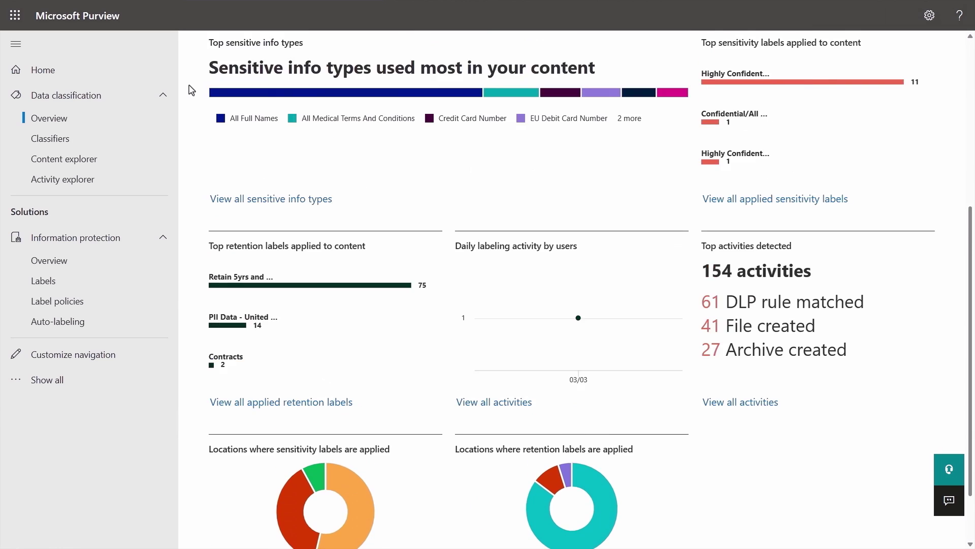
scroll(191, 90, "up", 5)
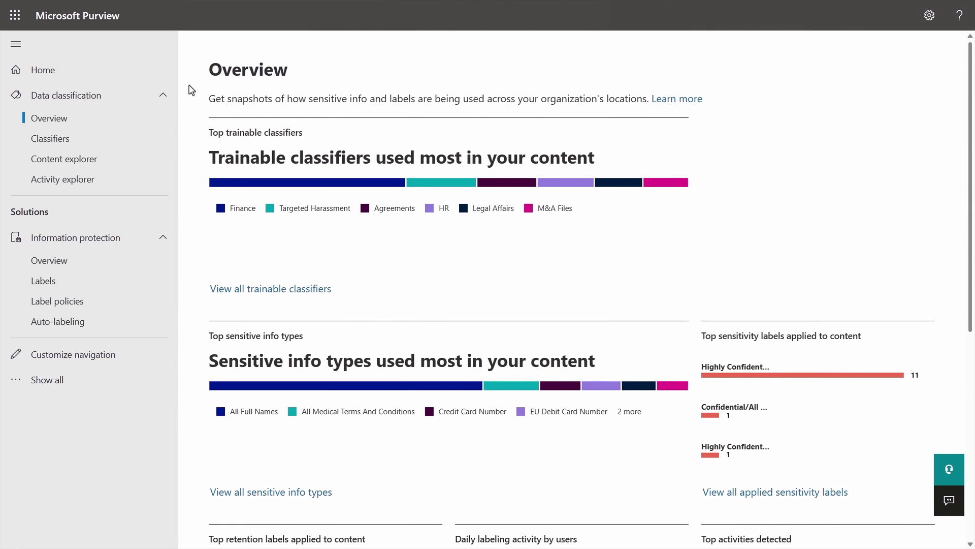
- Go to Activity explorer under Data classification to list labeling and DLP activities
left_click(125, 180)
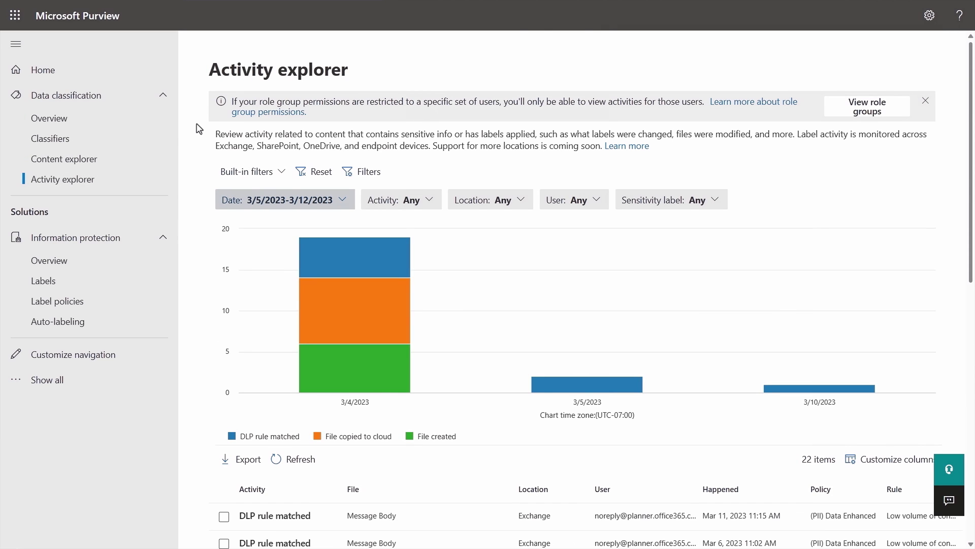
scroll(198, 127, "down", 5)
scroll(198, 129, "down", 3)
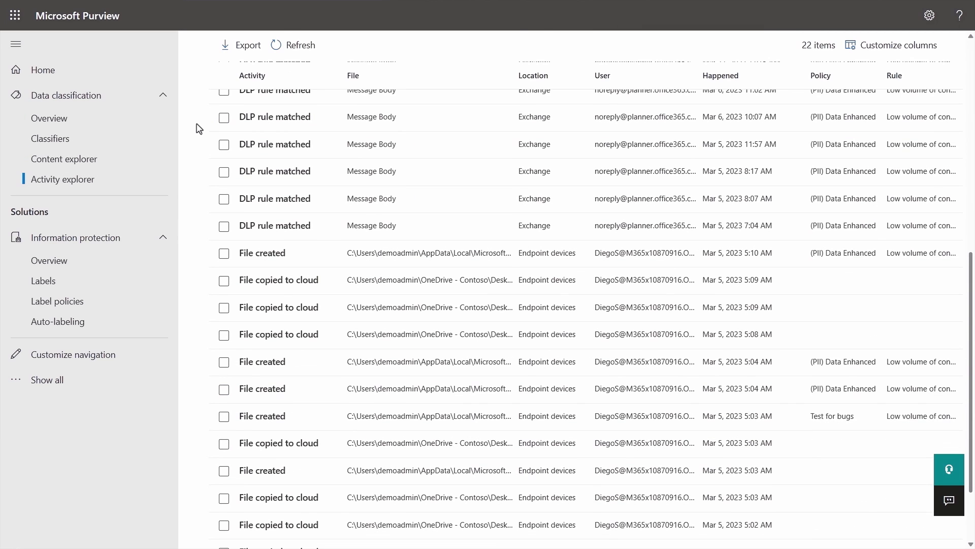
scroll(197, 128, "up", 5)
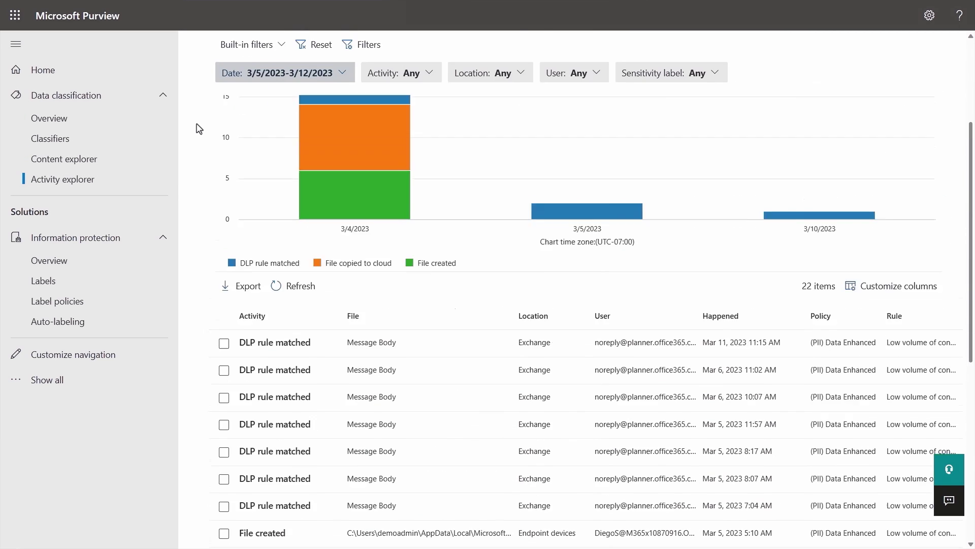
scroll(198, 128, "up", 3)
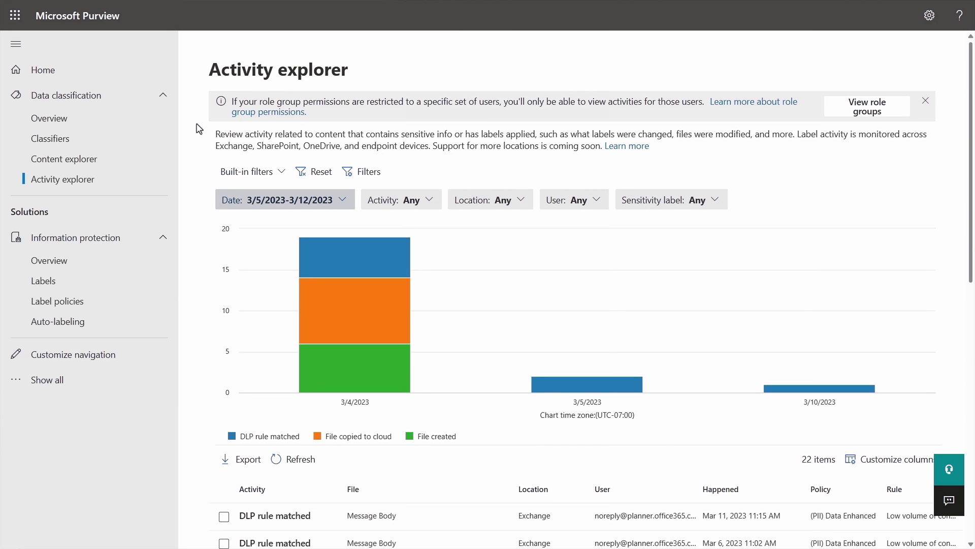
- In Content explorer, view Credit Card Number matches in Mark8ProjectTeam's Manufacturing and delivery plan.docx
left_click(133, 159)
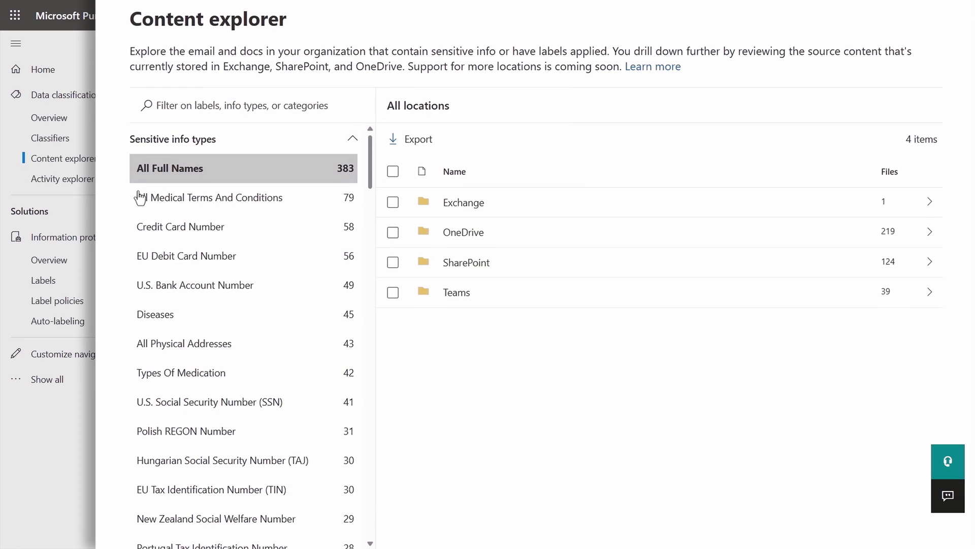
left_click(166, 226)
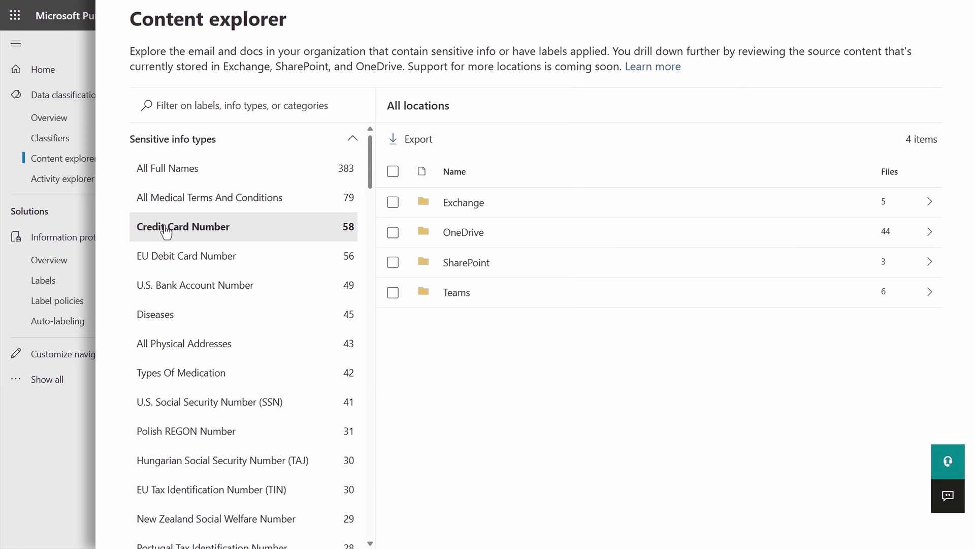
left_click(498, 264)
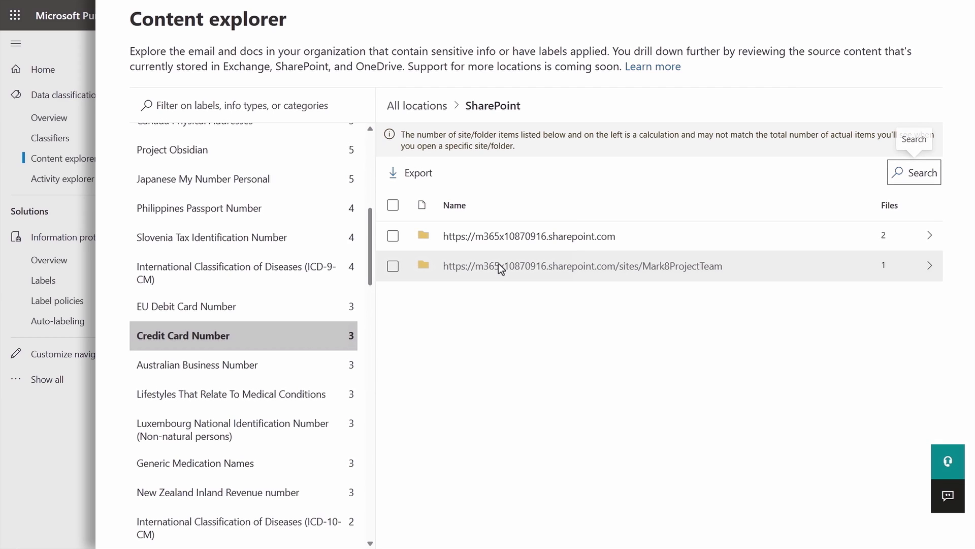
left_click(498, 266)
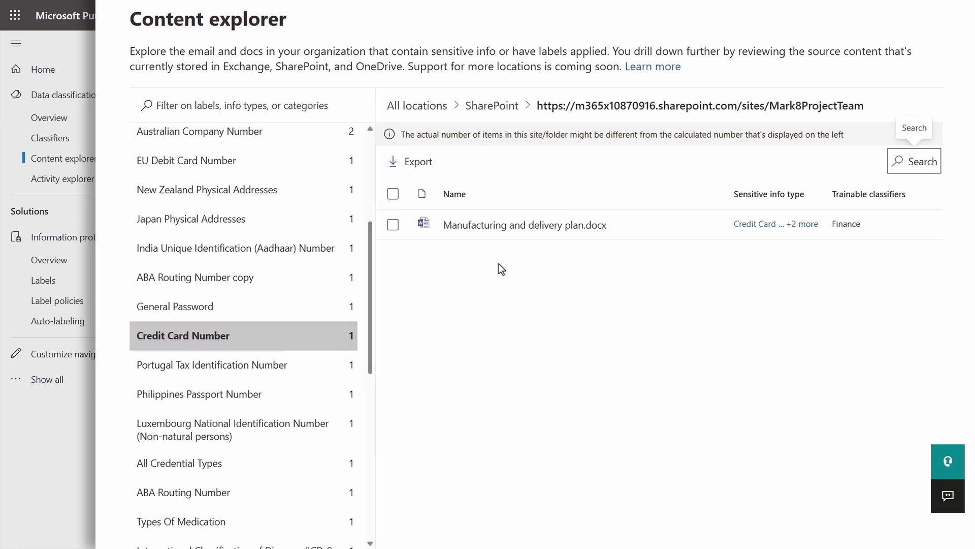
left_click(513, 226)
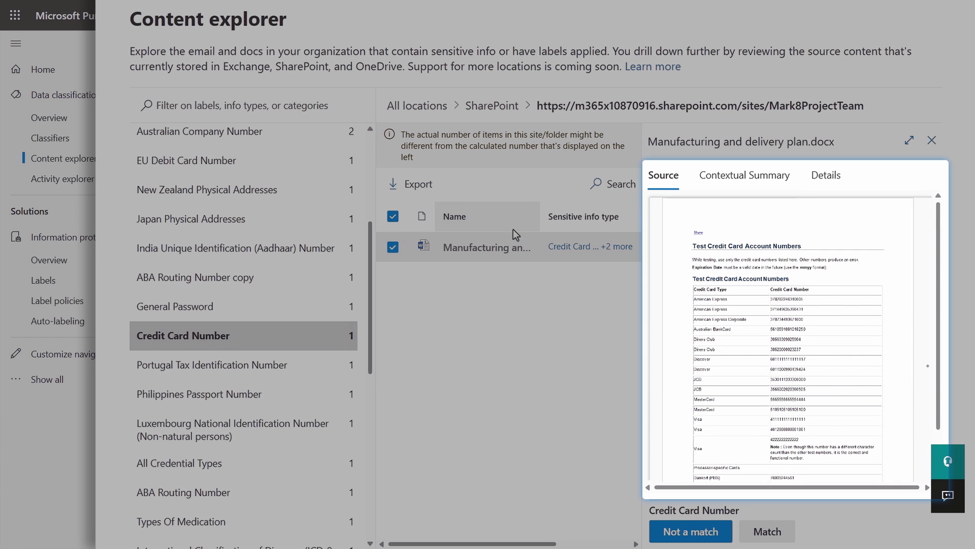
left_click(753, 176)
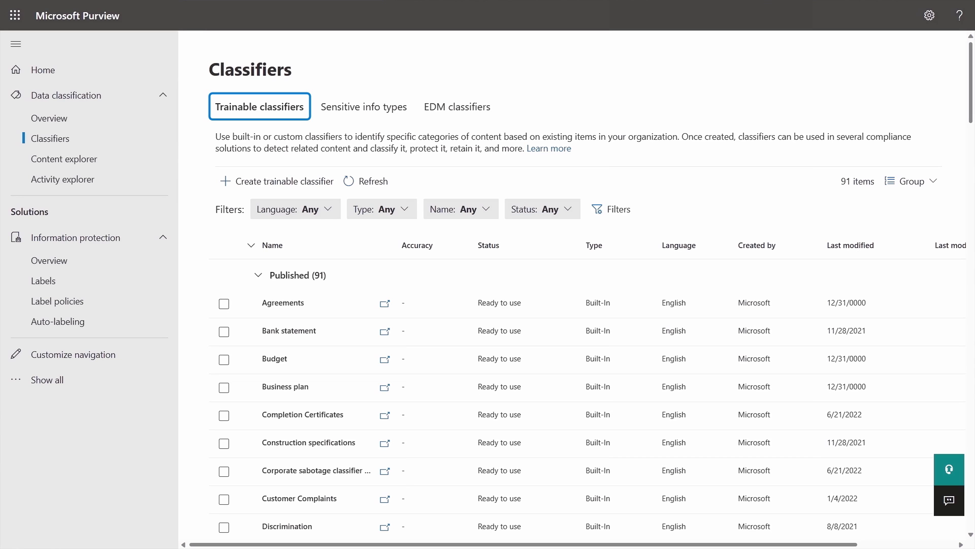
scroll(579, 343, "down", 8)
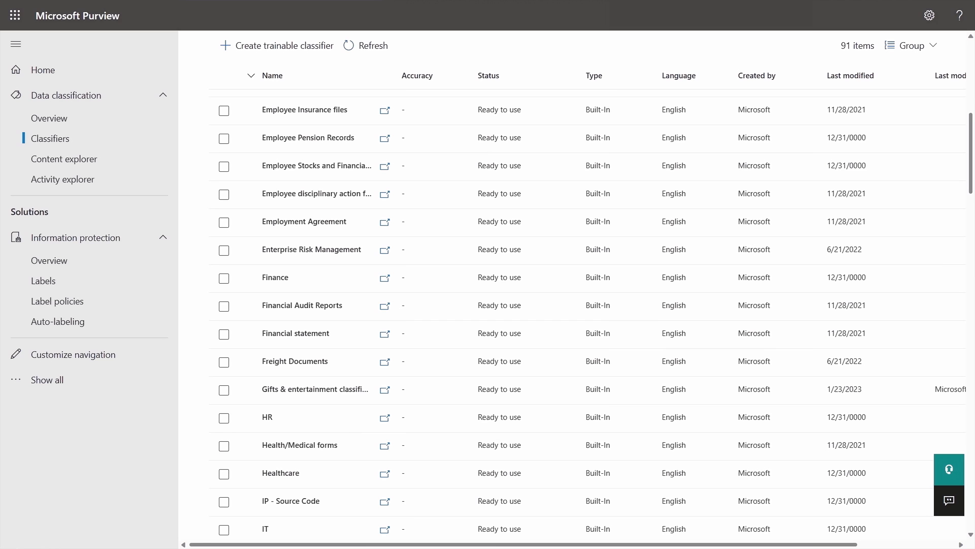
scroll(384, 308, "up", 8)
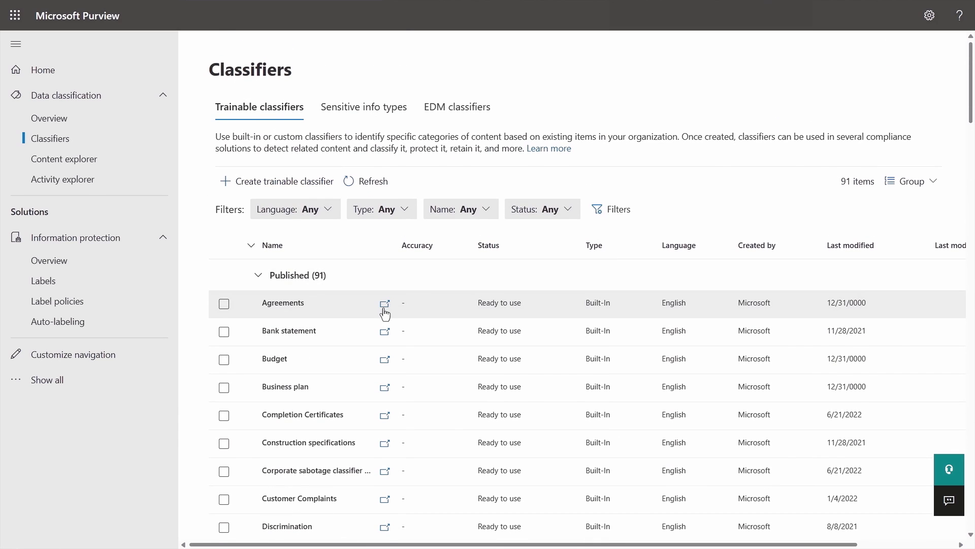
- Review the Agreements classifier's matched items and confirm a document matches it
left_click(385, 308)
left_click_drag(737, 343, 736, 427)
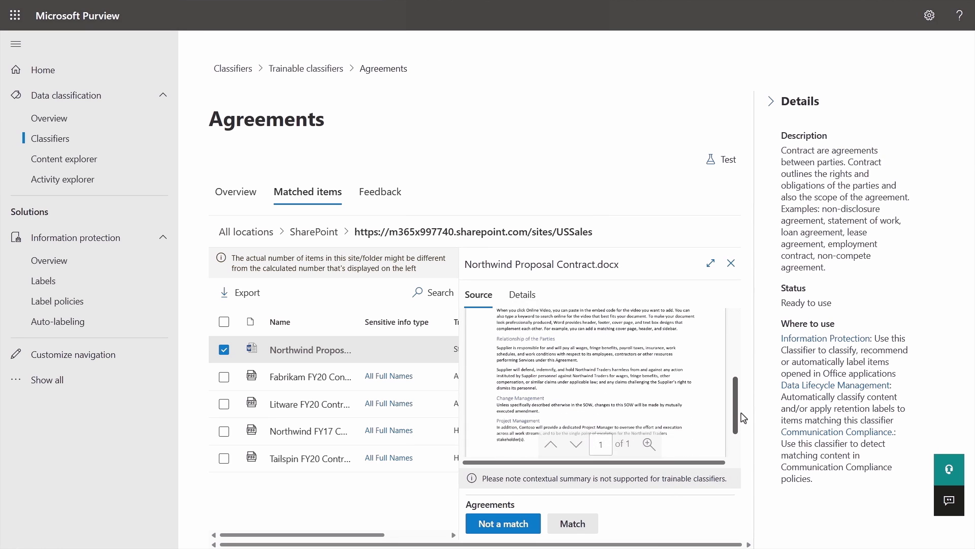
left_click(572, 523)
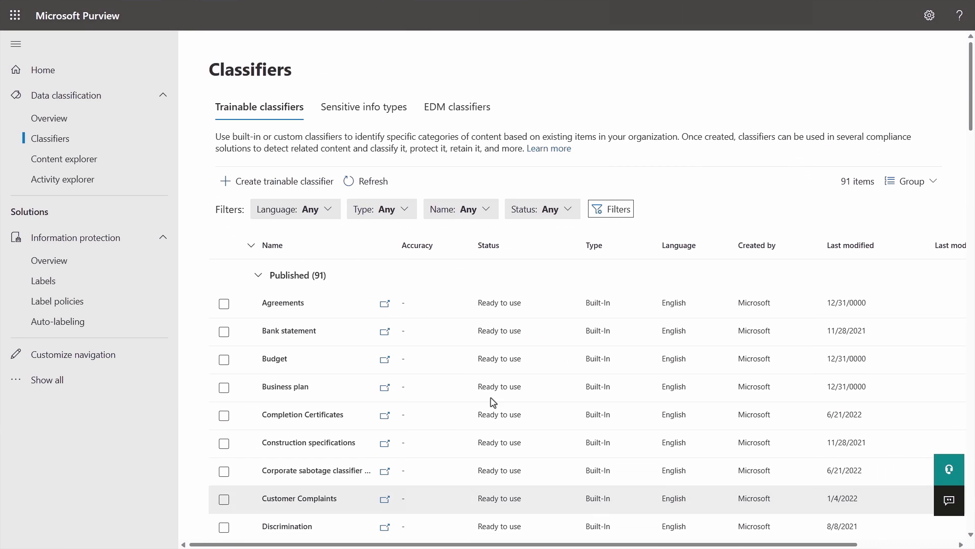
- Start a new trainable classifier and begin adding SharePoint sites as seed content
left_click(284, 181)
type("Contoso POs")
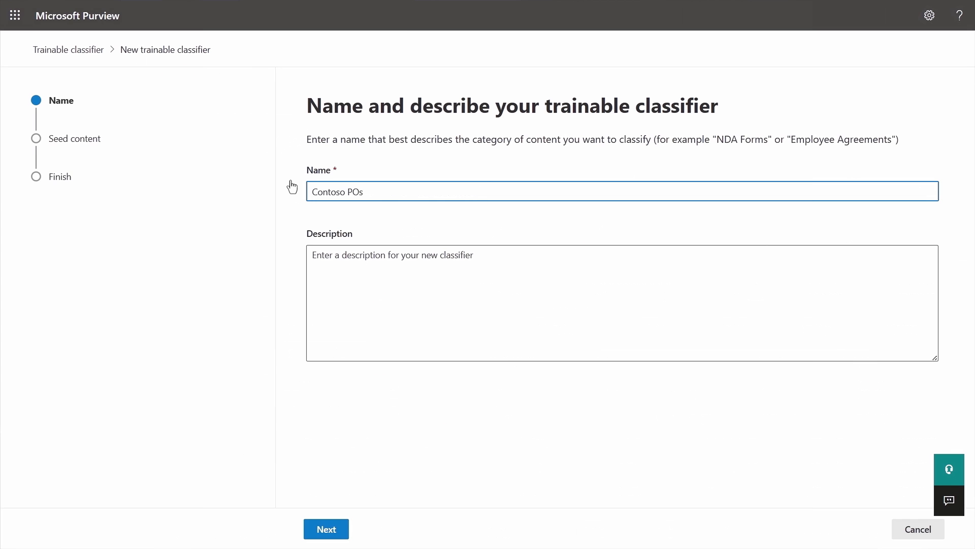
left_click(327, 530)
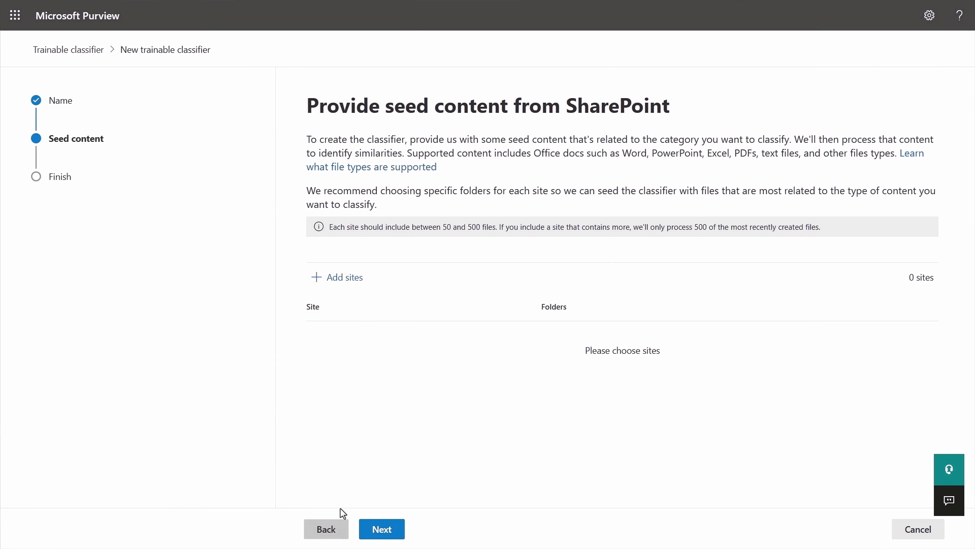
left_click(333, 279)
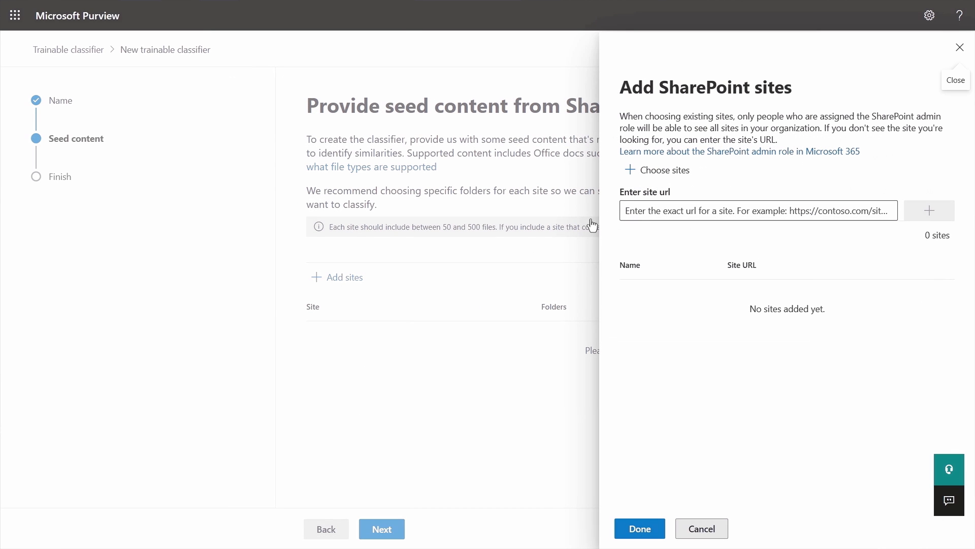
left_click(652, 170)
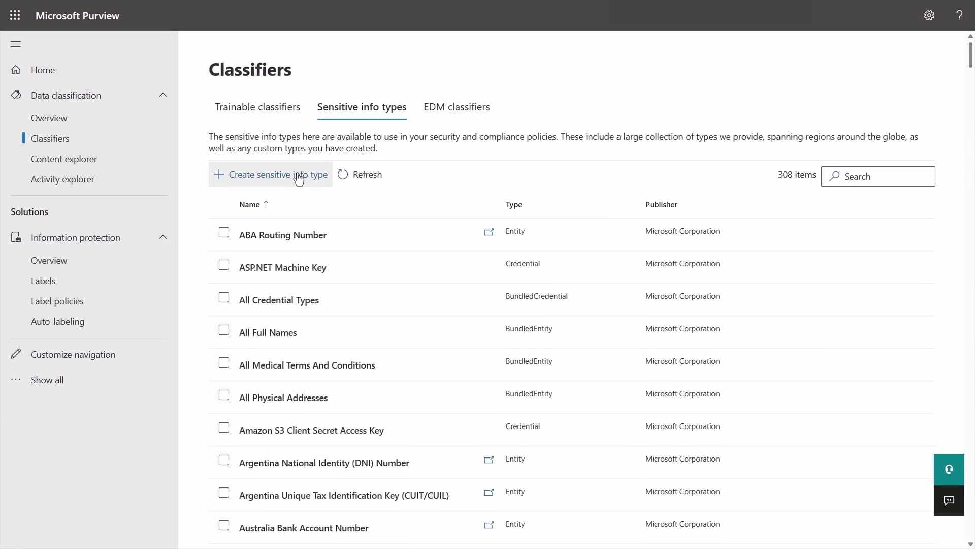
- Start a new sensitive info type, then open the Contoso Financial EDM classifier's details
left_click(294, 177)
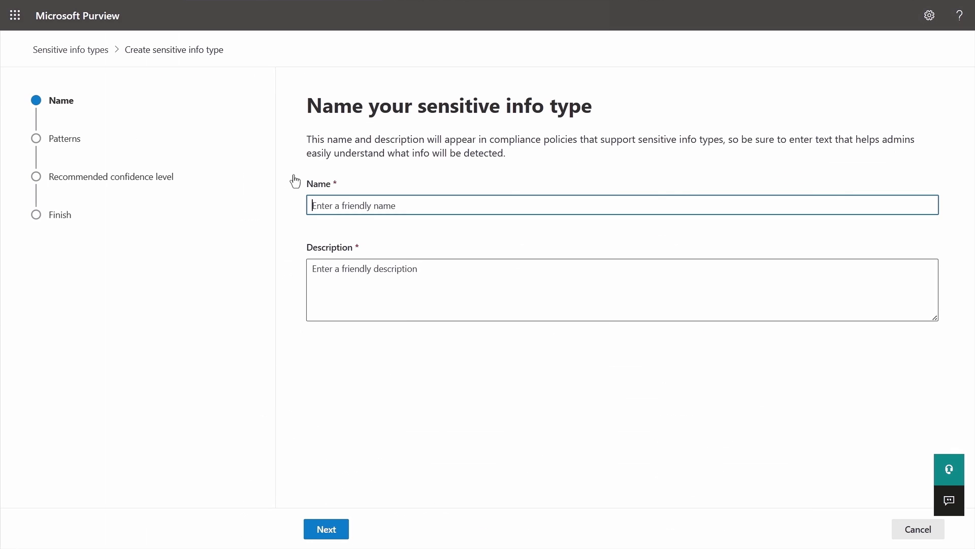
type("Contoso SKU")
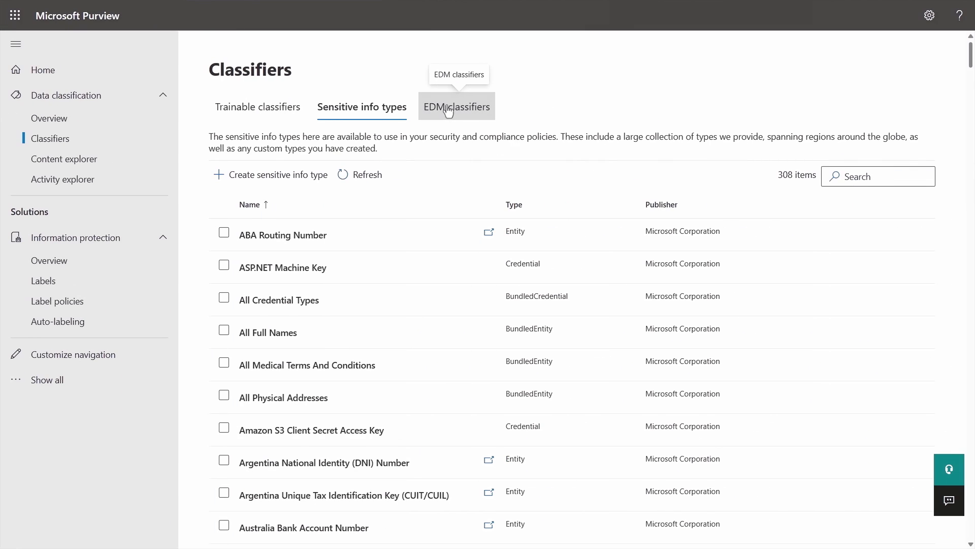
left_click(448, 111)
left_click(408, 279)
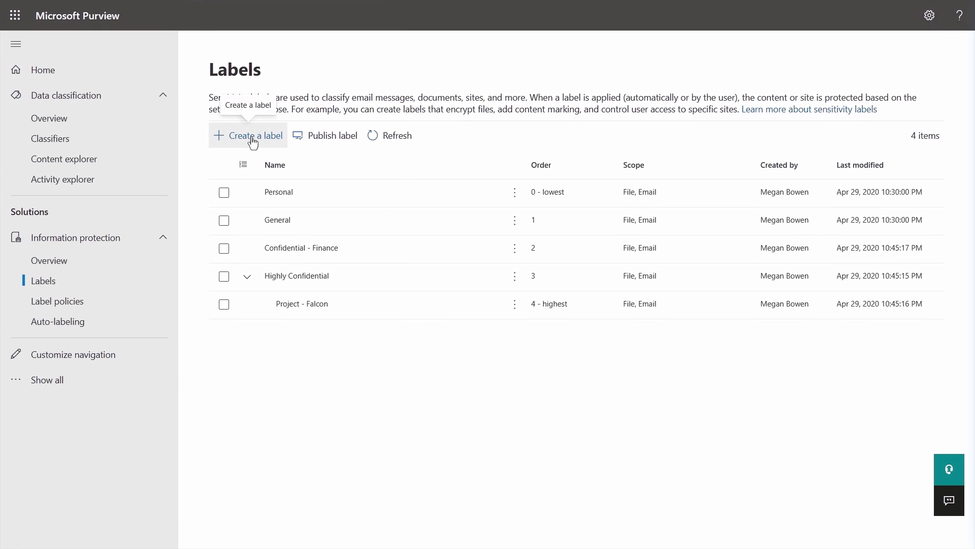
- Create the Highly Confidential - Project SOAR label with descriptions, keeping all item scopes checked
left_click(254, 136)
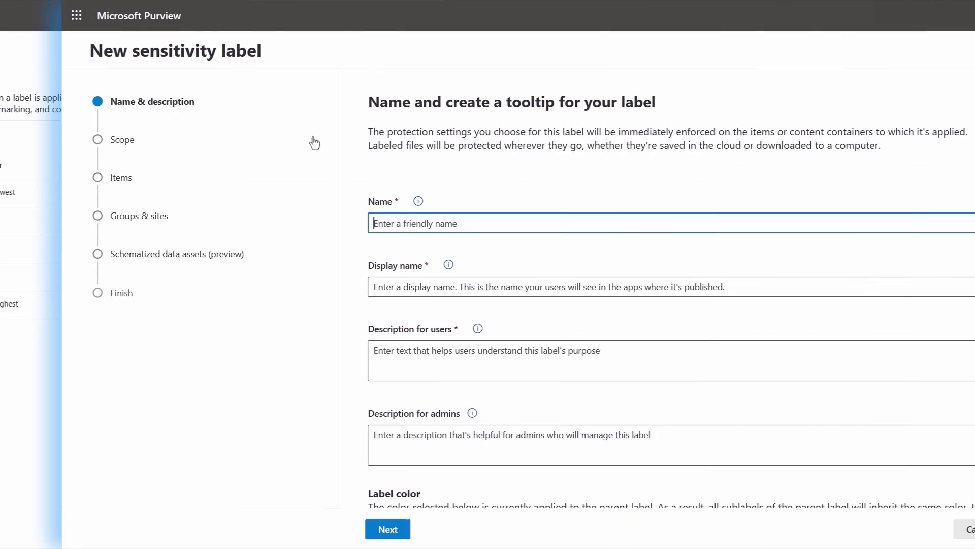
type("Highly Confidential - Project SOAR")
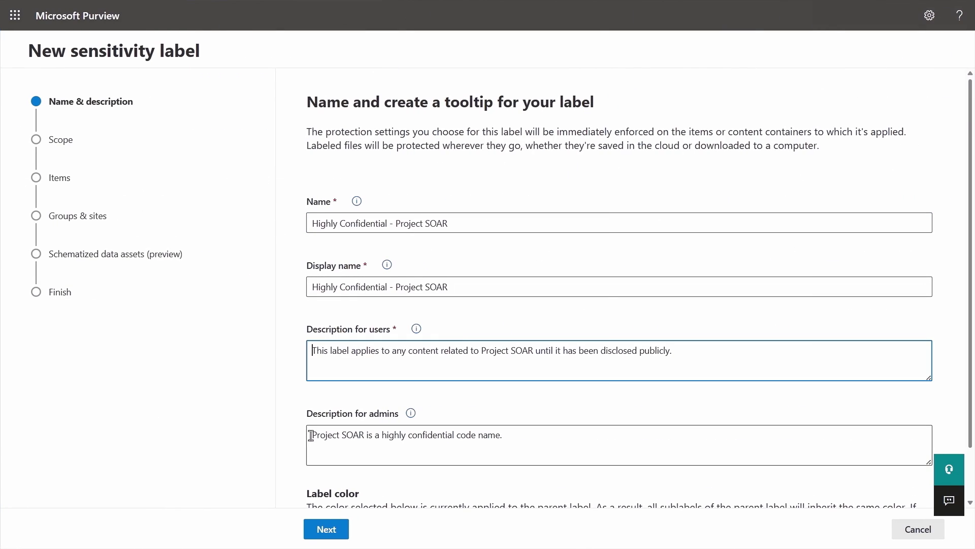
left_click(310, 435)
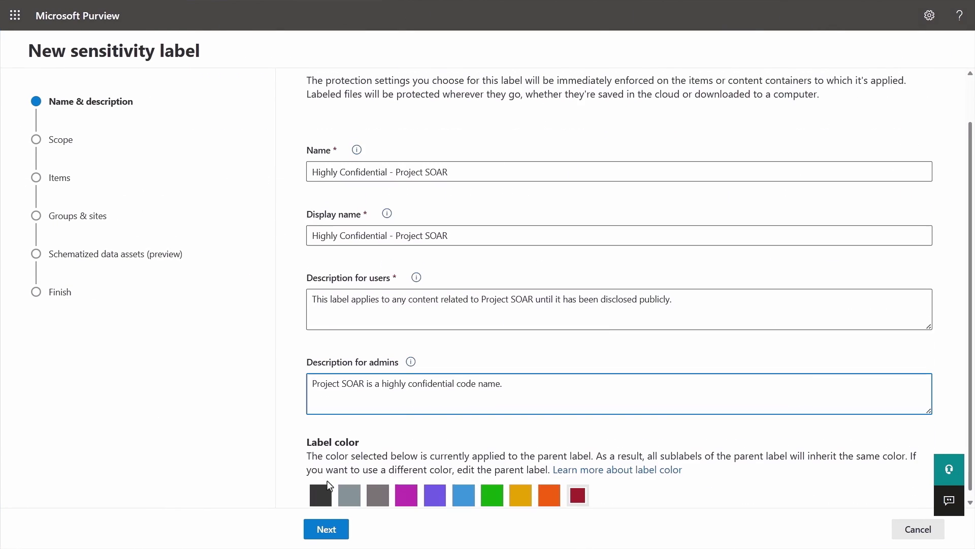
scroll(533, 381, "down", 2)
left_click(579, 489)
left_click(326, 529)
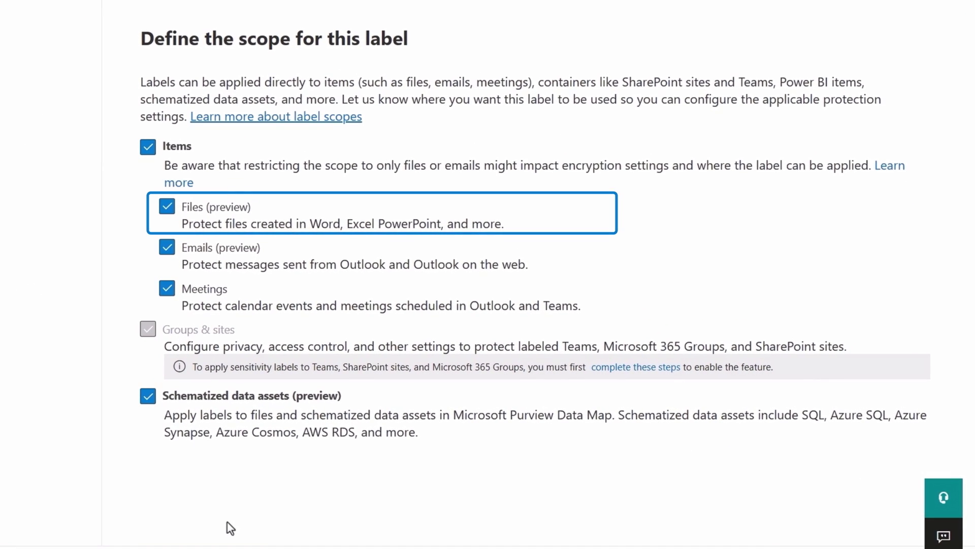
key("Tab")
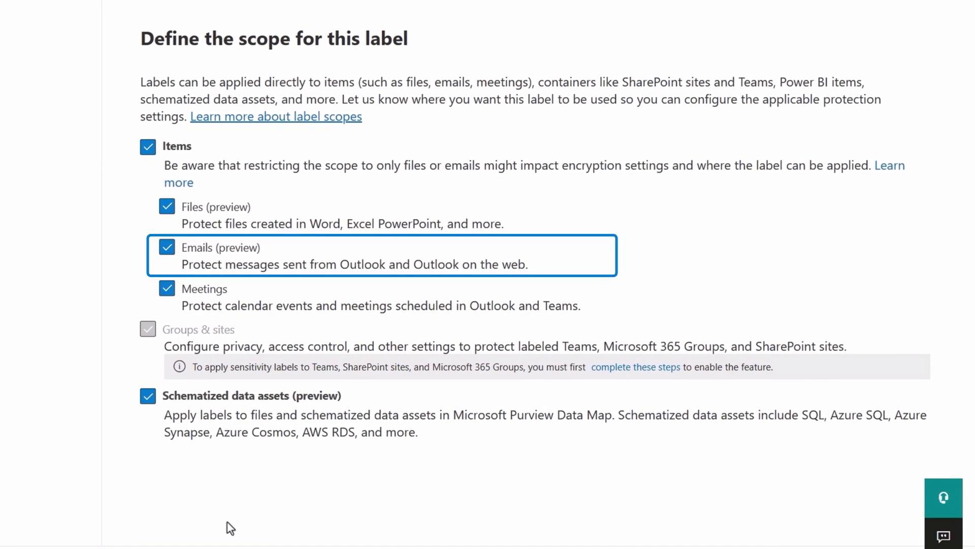
key("Tab")
key("Tab")
key("Tab")
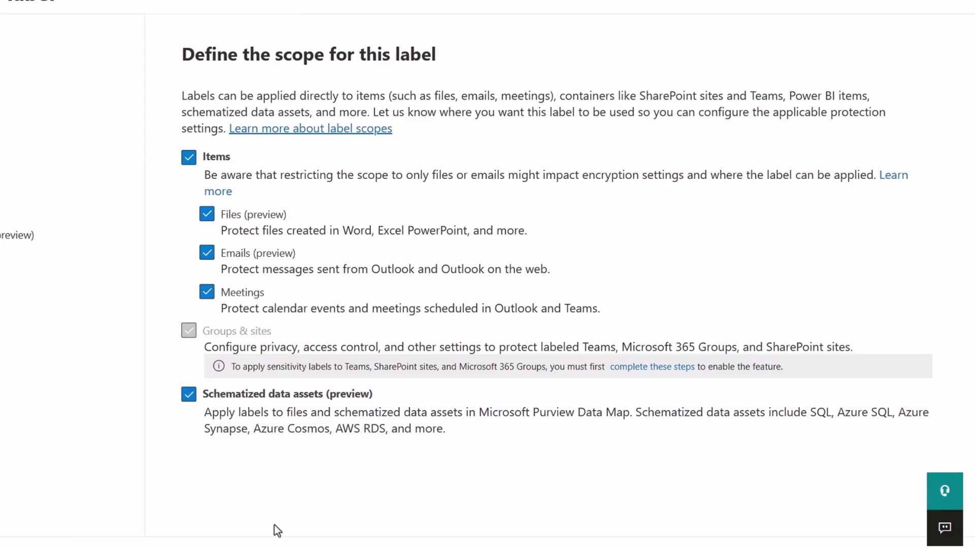
left_click(378, 529)
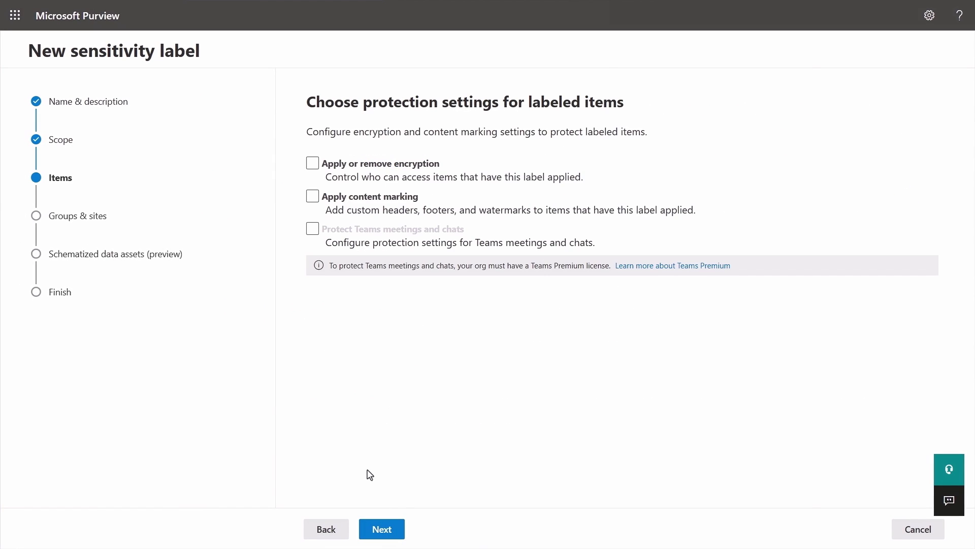
- Enable encryption and content marking for the label's protected items
left_click(311, 180)
left_click(327, 246)
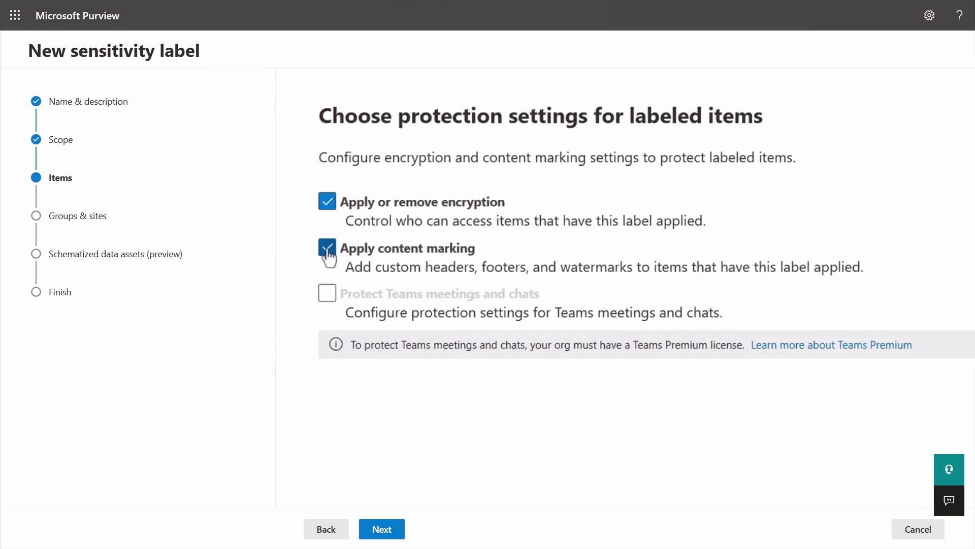
left_click(372, 443)
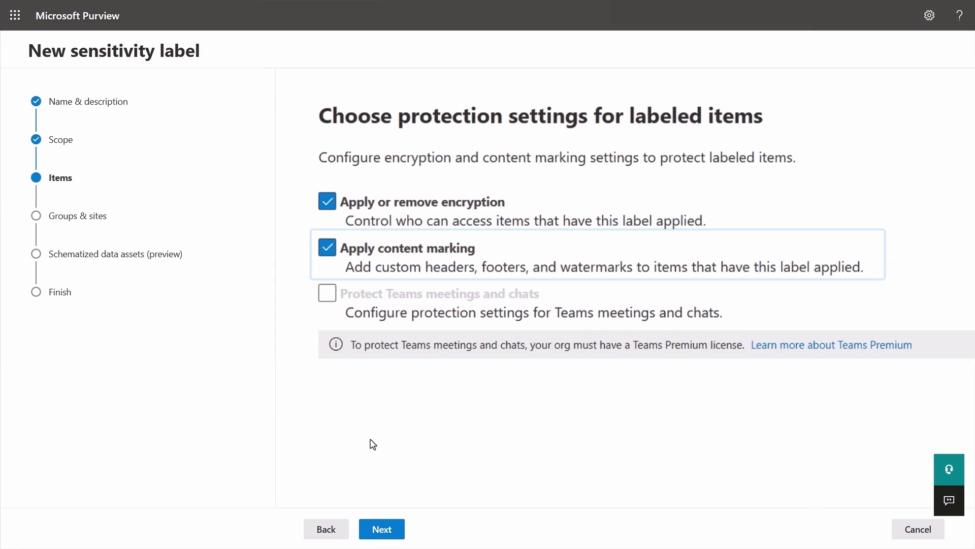
left_click(379, 534)
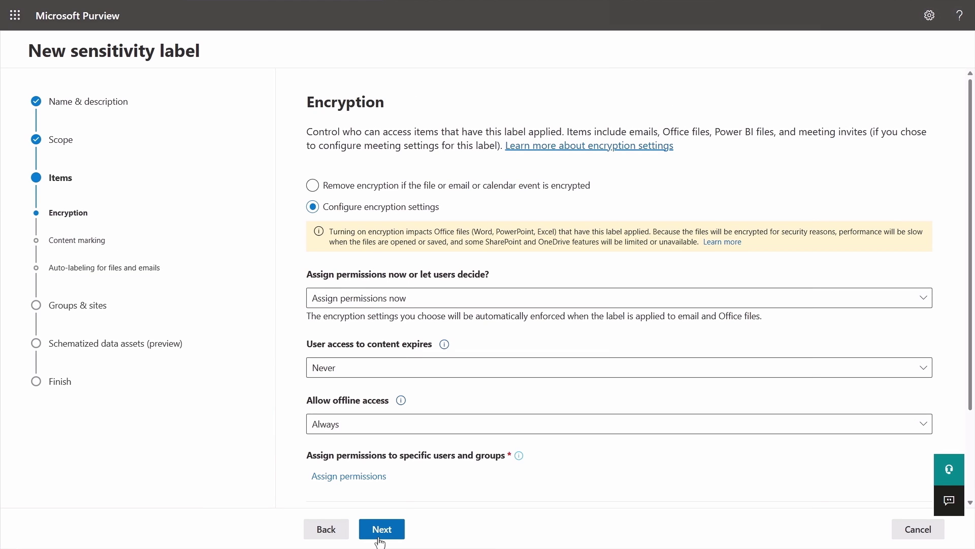
- Skip through encryption, marking and groups pages, turning on schematized data auto-labeling
left_click(381, 533)
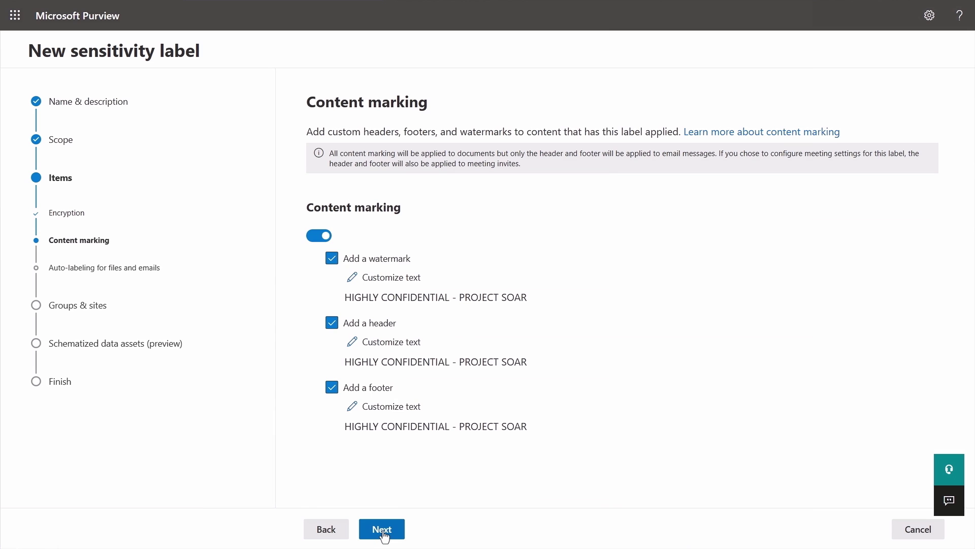
left_click(384, 534)
scroll(335, 358, "down", 2)
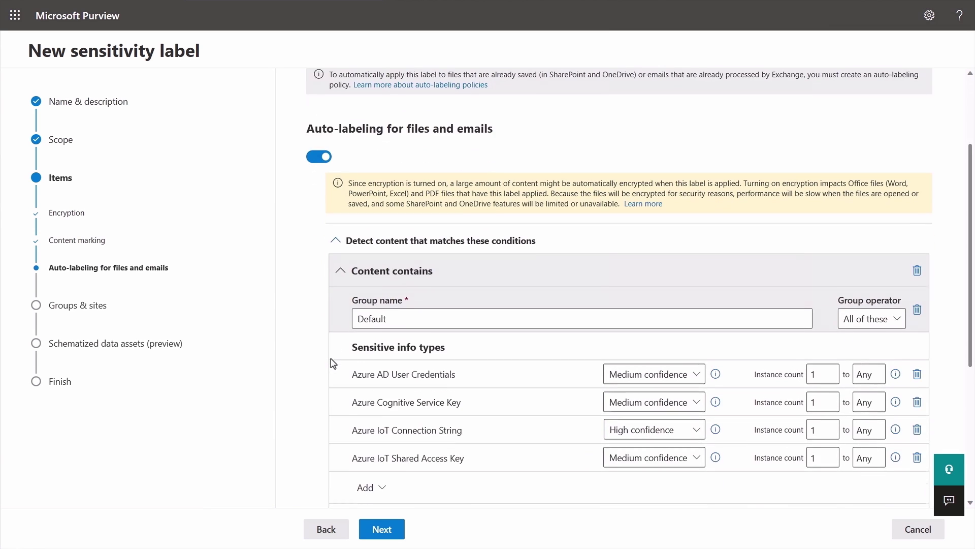
scroll(338, 384, "down", 1)
scroll(337, 385, "down", 3)
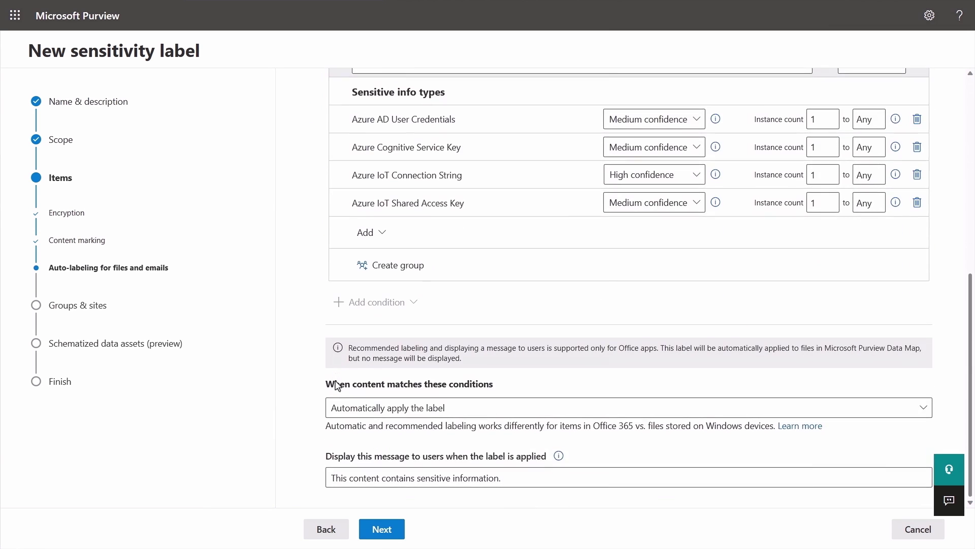
left_click(381, 529)
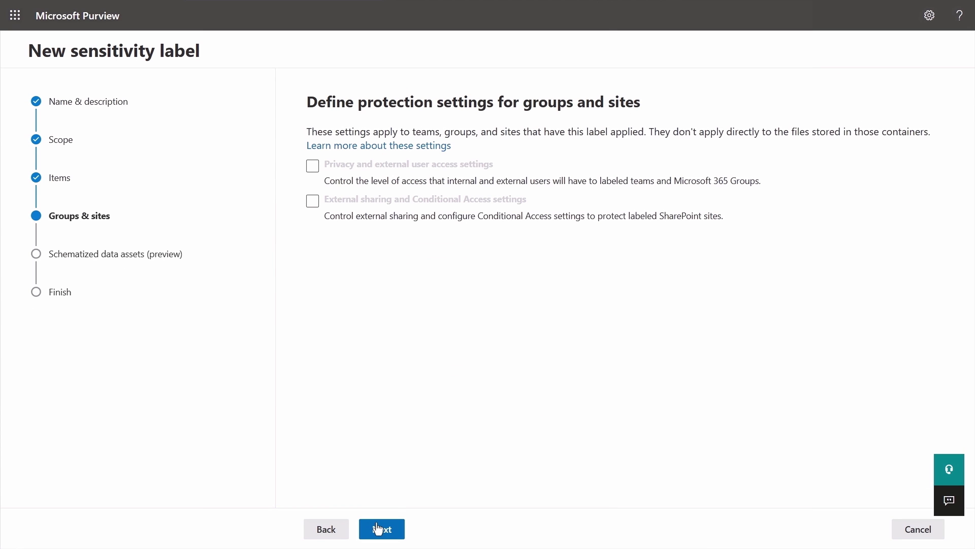
left_click(381, 529)
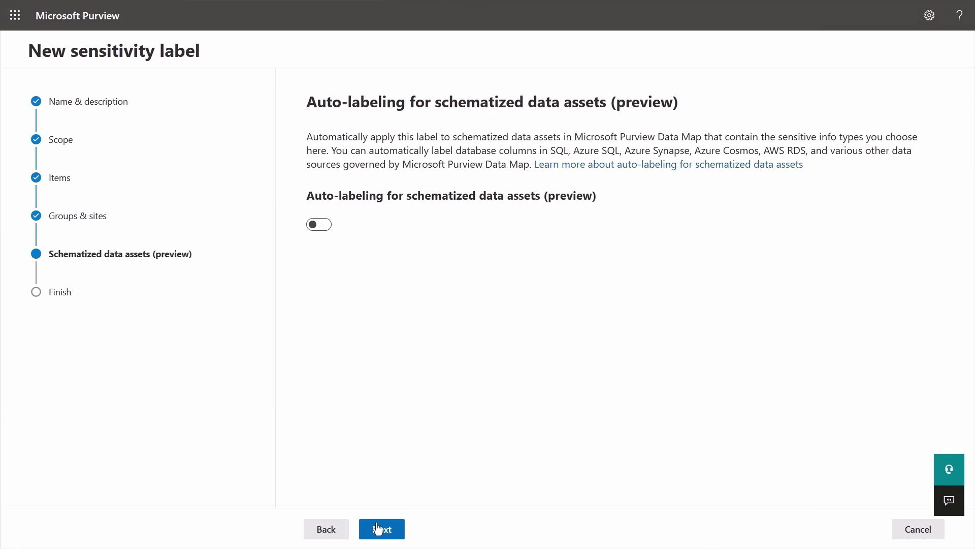
left_click(319, 224)
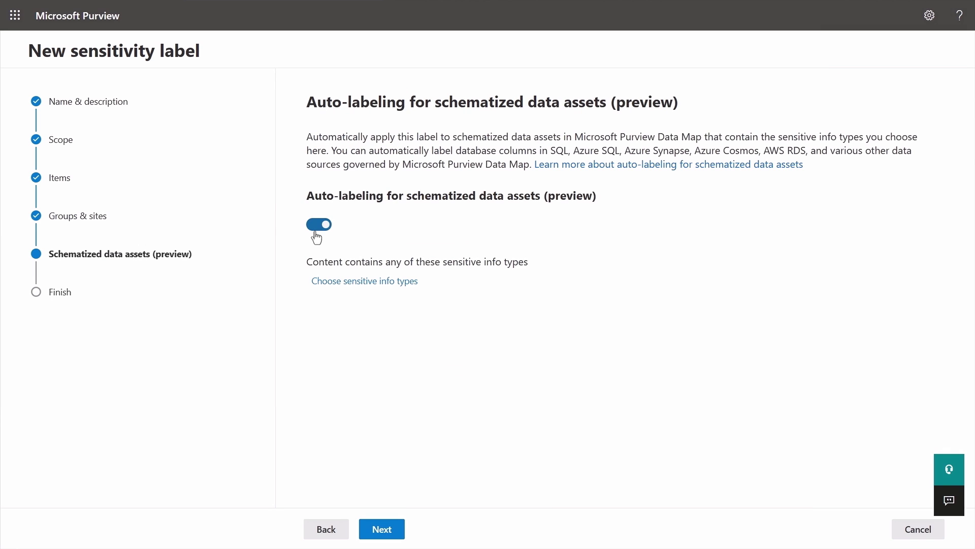
left_click(328, 282)
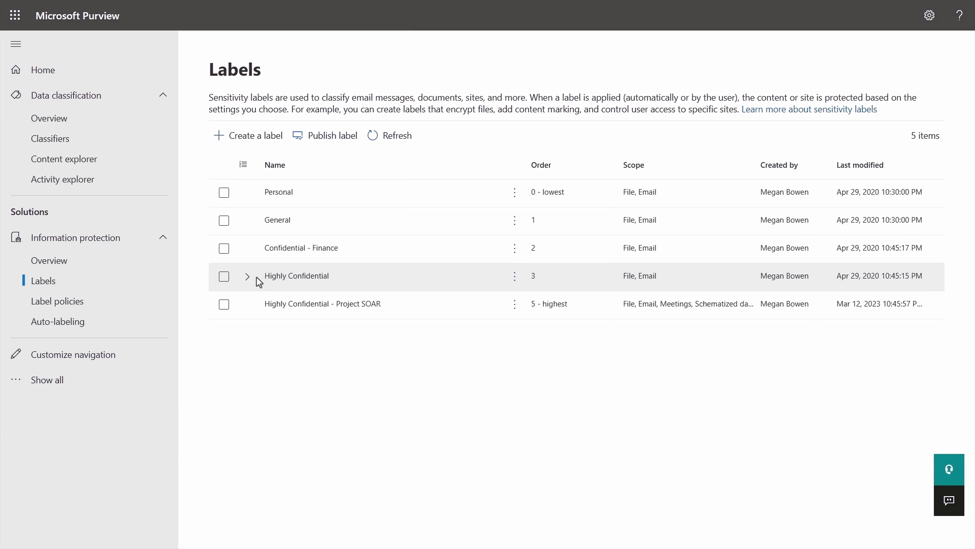
- Expand the Highly Confidential label to show its sublabels
left_click(248, 276)
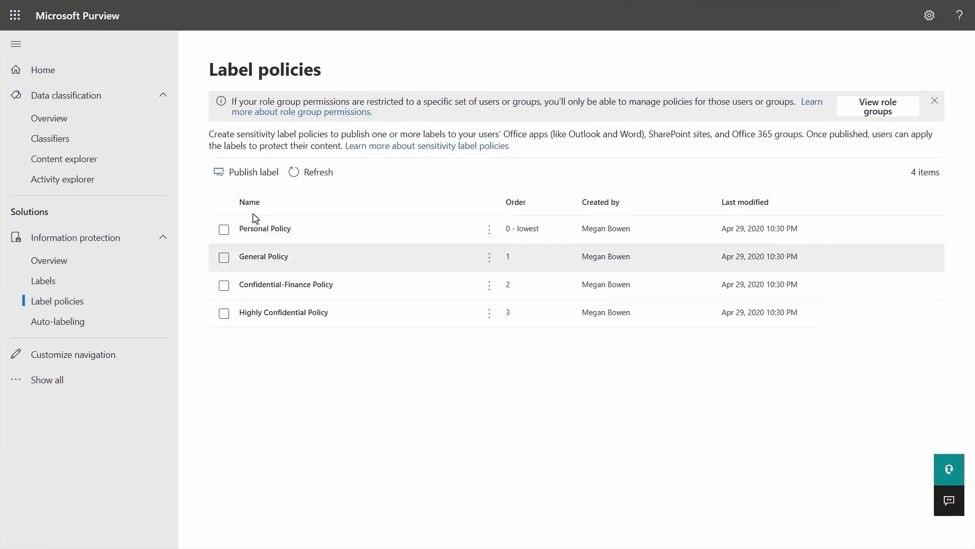
- Start a label policy publishing Project SOAR to the full directory and all users
left_click(246, 172)
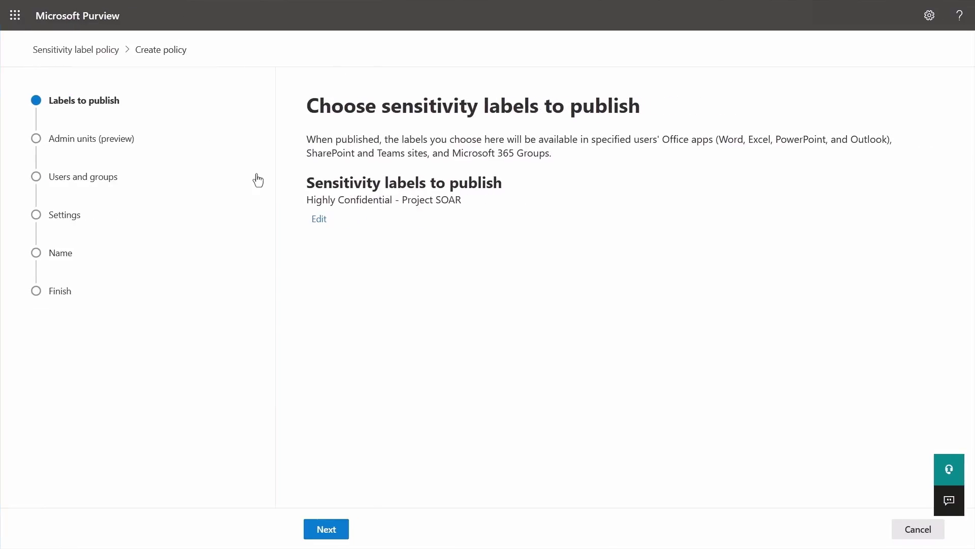
left_click(326, 529)
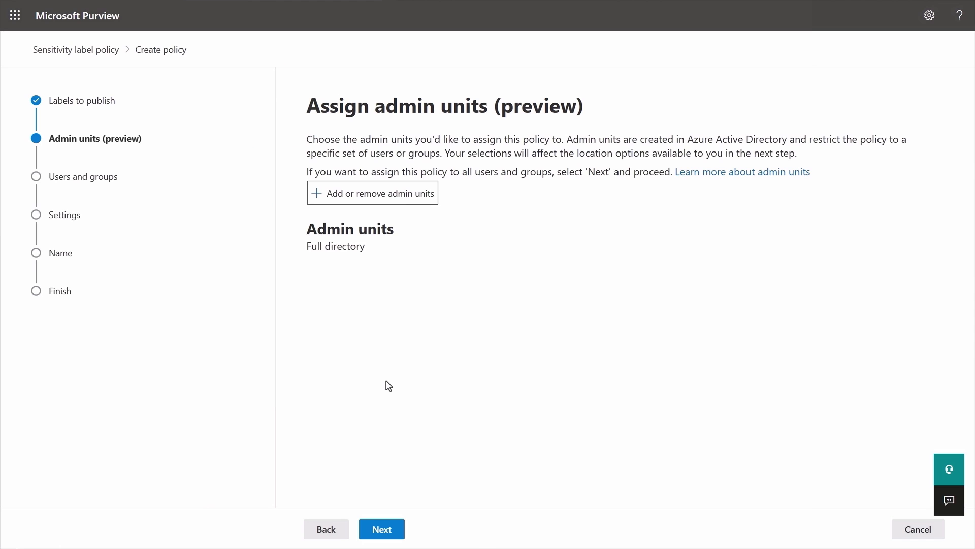
left_click(381, 530)
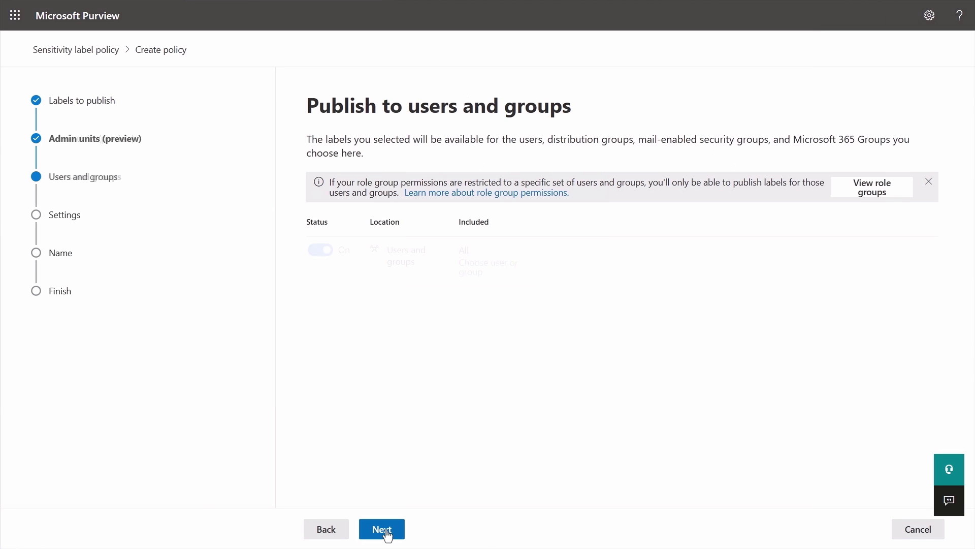
left_click(651, 263)
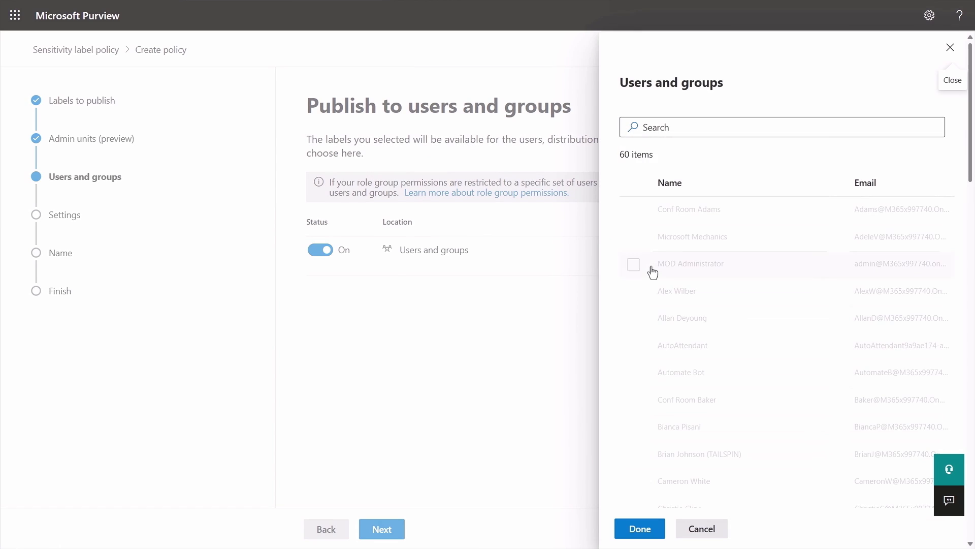
left_click(702, 528)
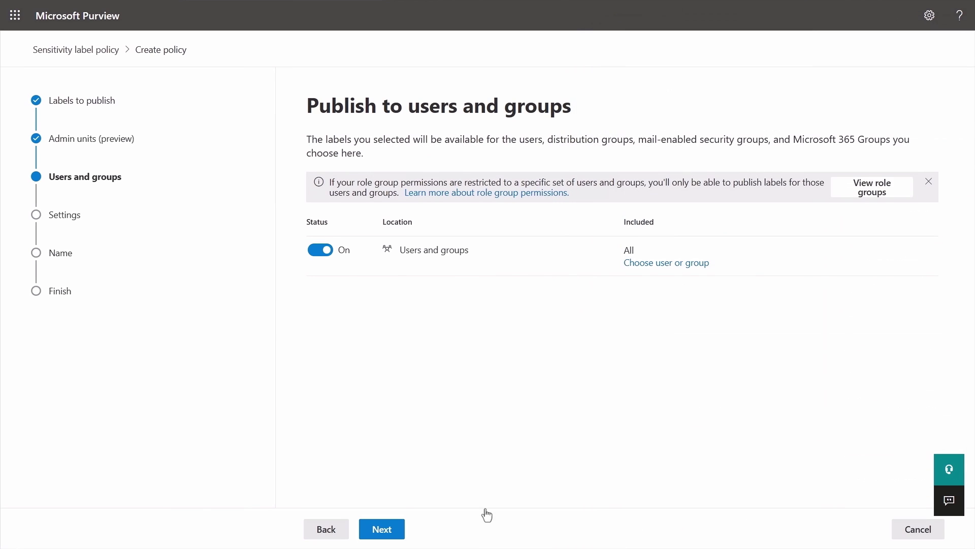
left_click(382, 529)
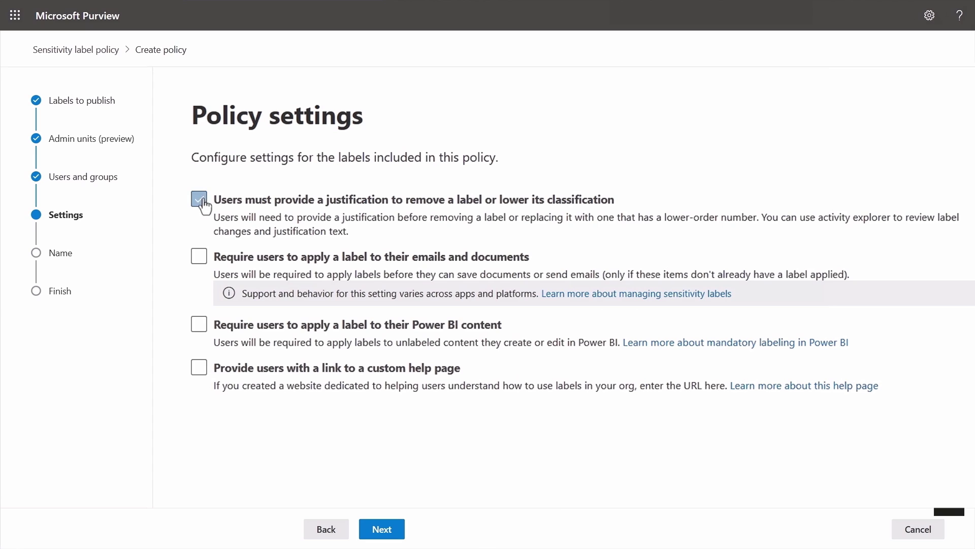
- Require downgrade justification and mandatory labels for emails, documents and Power BI content
left_click(199, 199)
left_click(199, 256)
left_click(199, 324)
left_click(200, 325)
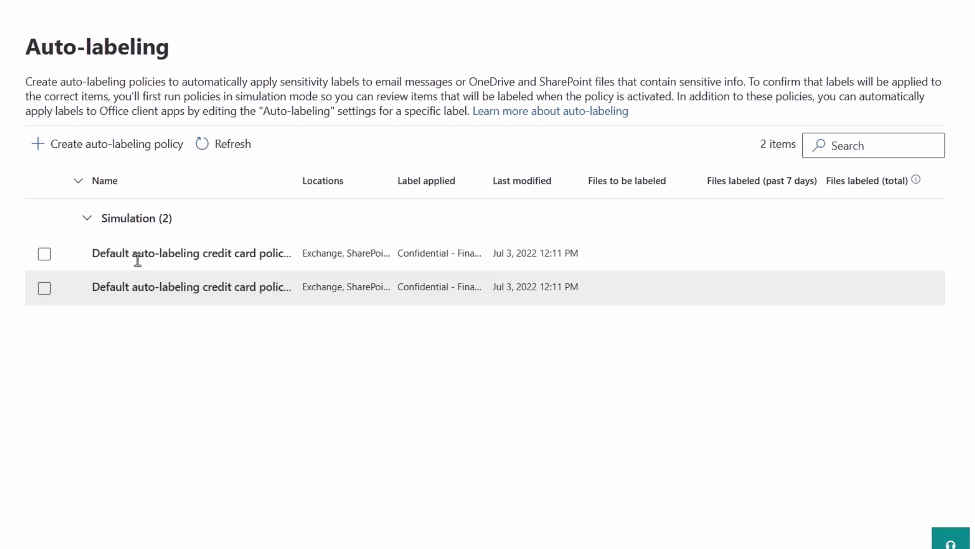
- Start a new auto-labeling policy
left_click(133, 151)
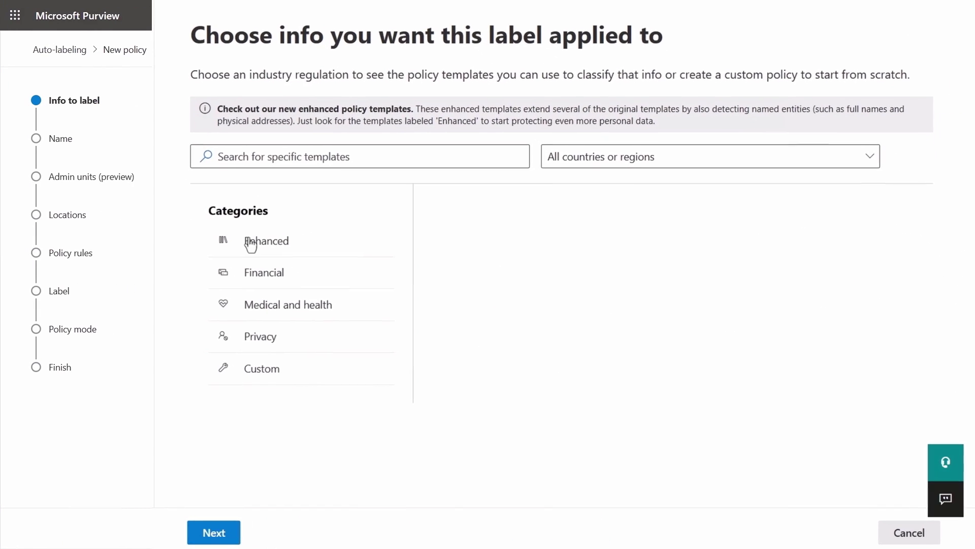
- Base the policy on the GLBA Enhanced template, keeping its name, locations and rules
left_click(371, 281)
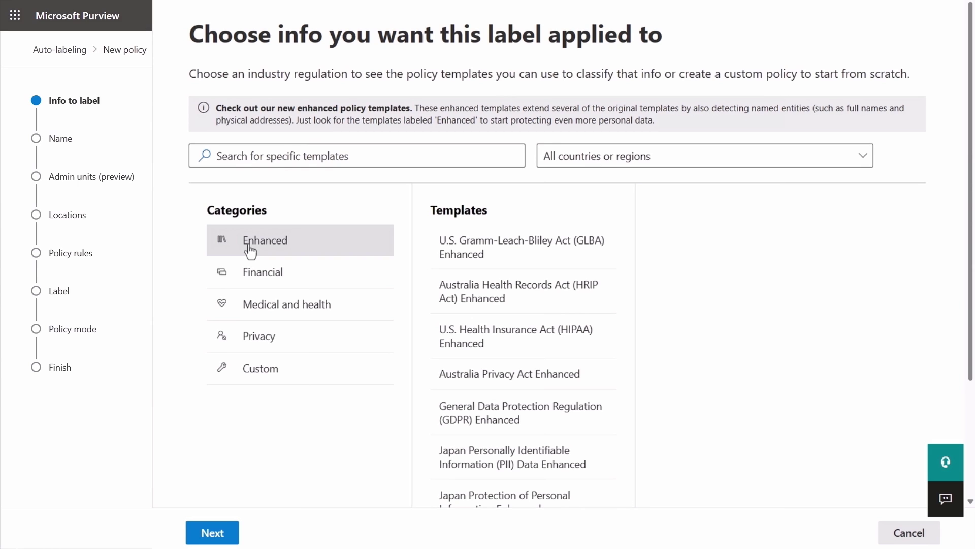
left_click(496, 253)
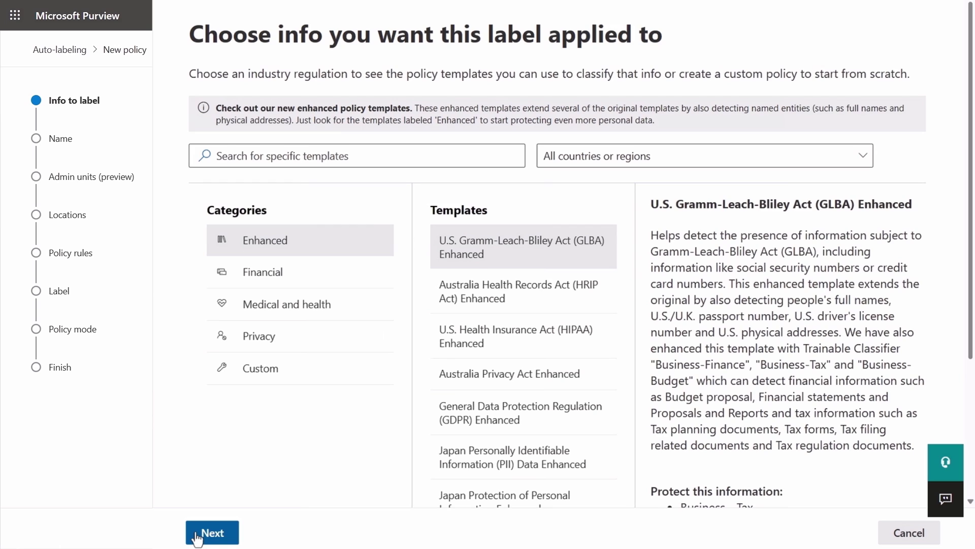
left_click(212, 533)
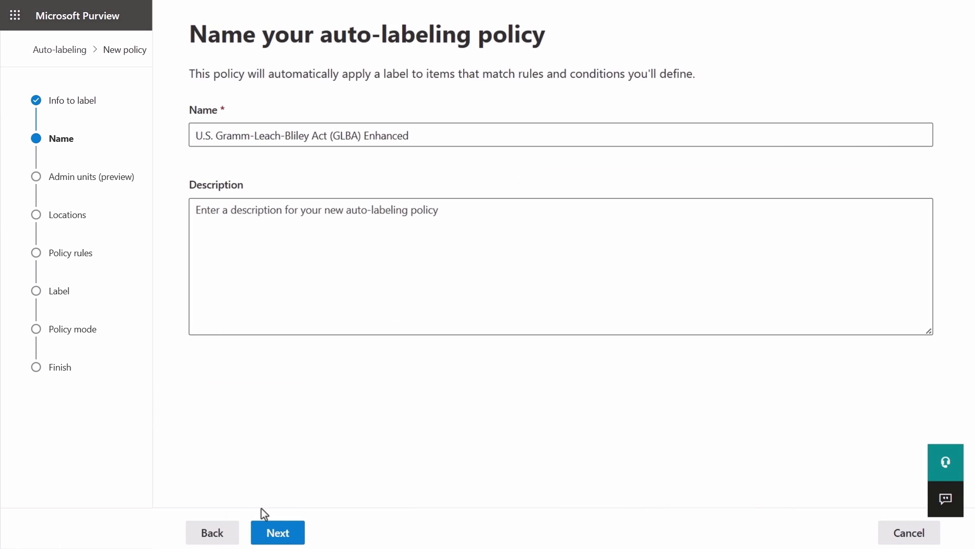
left_click(278, 533)
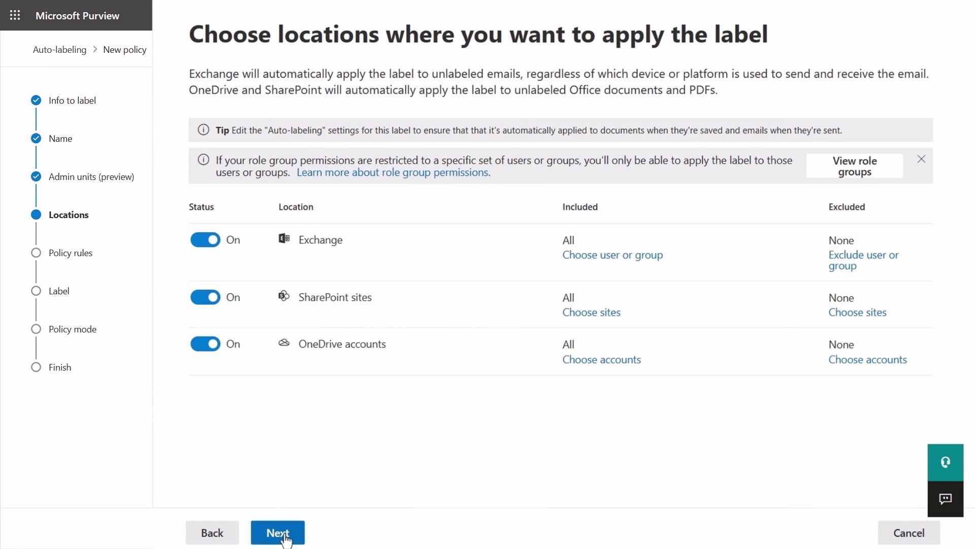
left_click(278, 533)
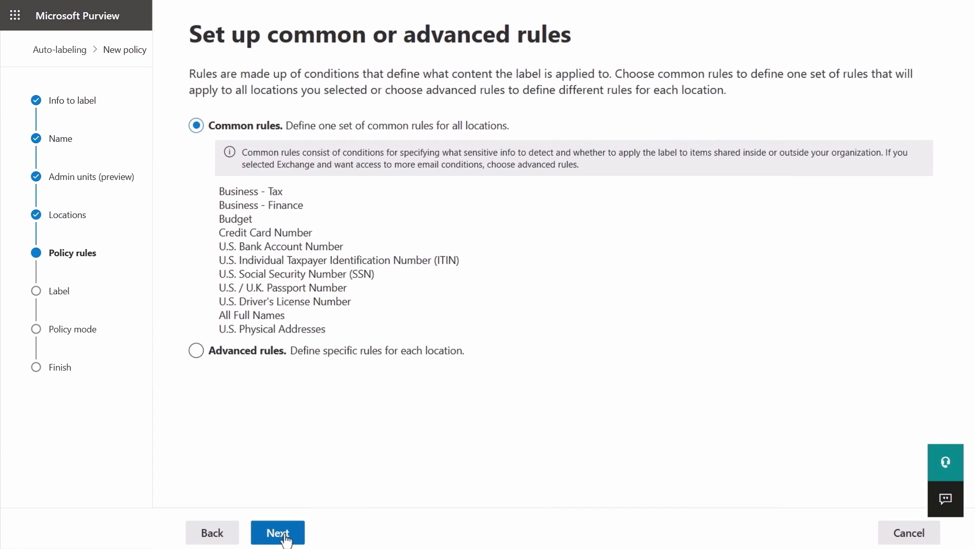
left_click(277, 533)
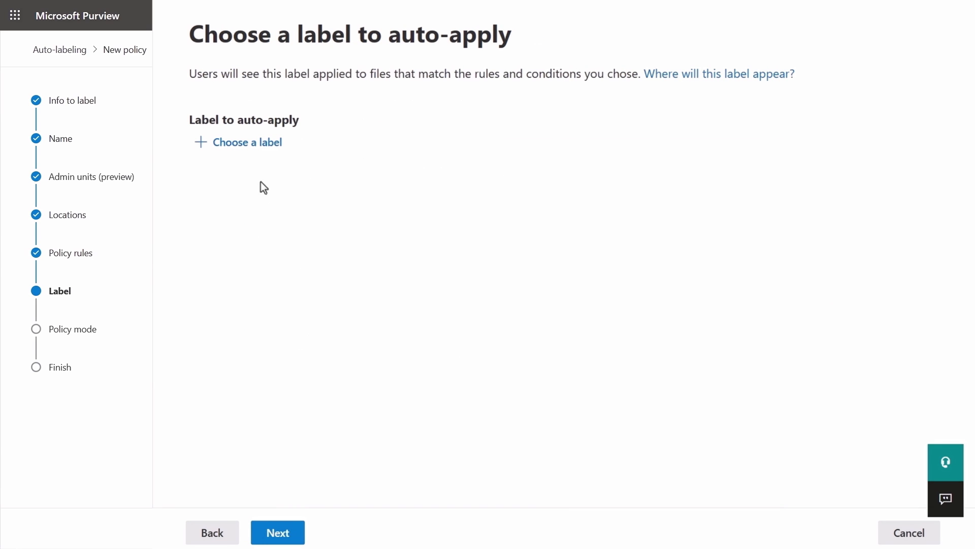
- Apply the Confidential - Finance label and create the policy in simulation mode
left_click(262, 151)
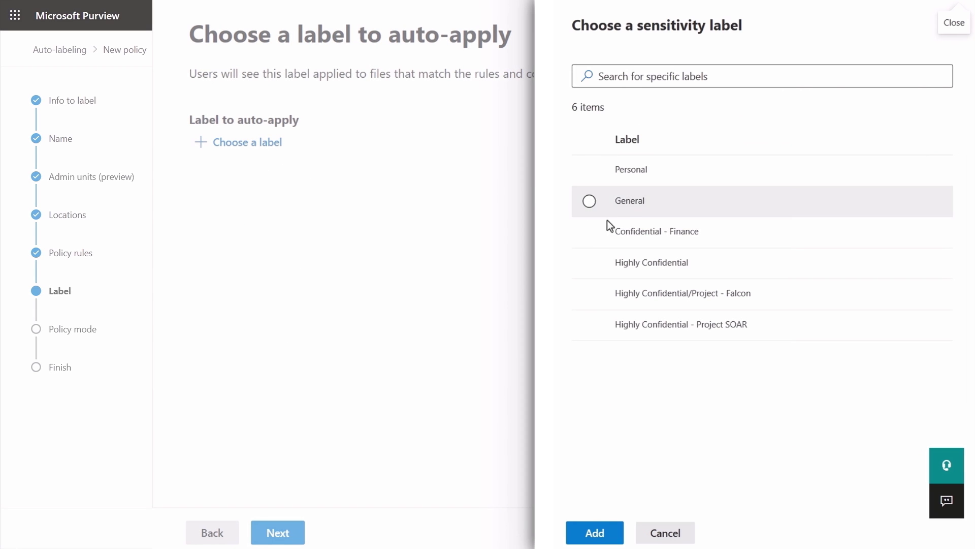
left_click(609, 231)
left_click(594, 533)
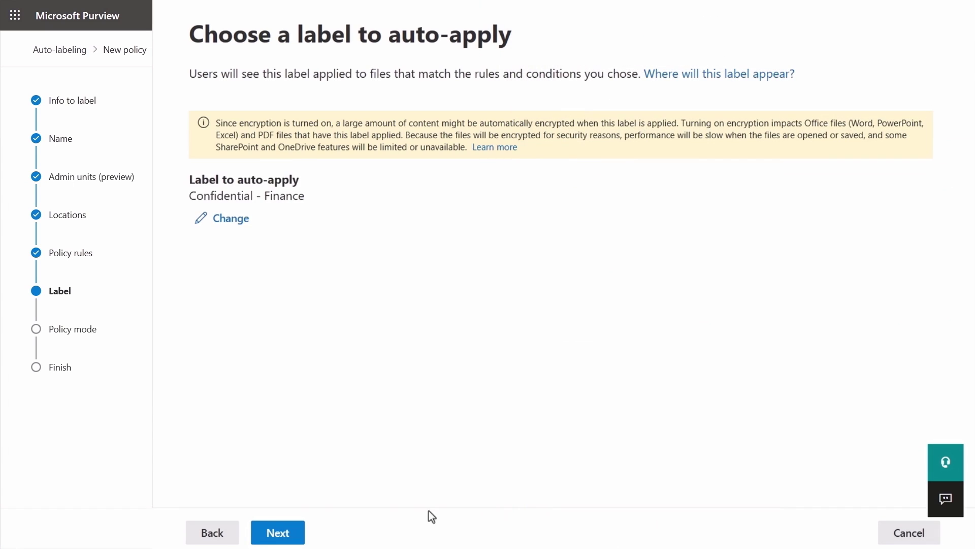
left_click(302, 538)
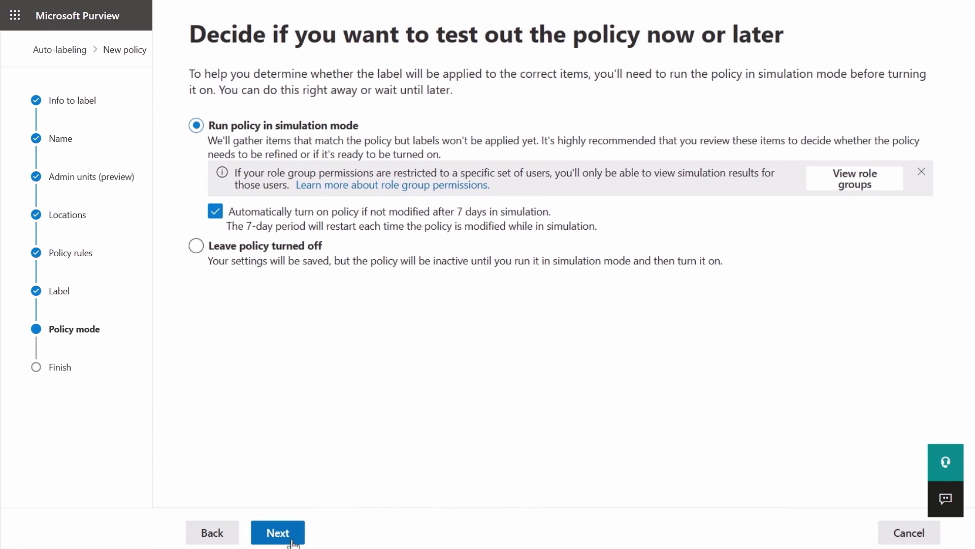
left_click(197, 125)
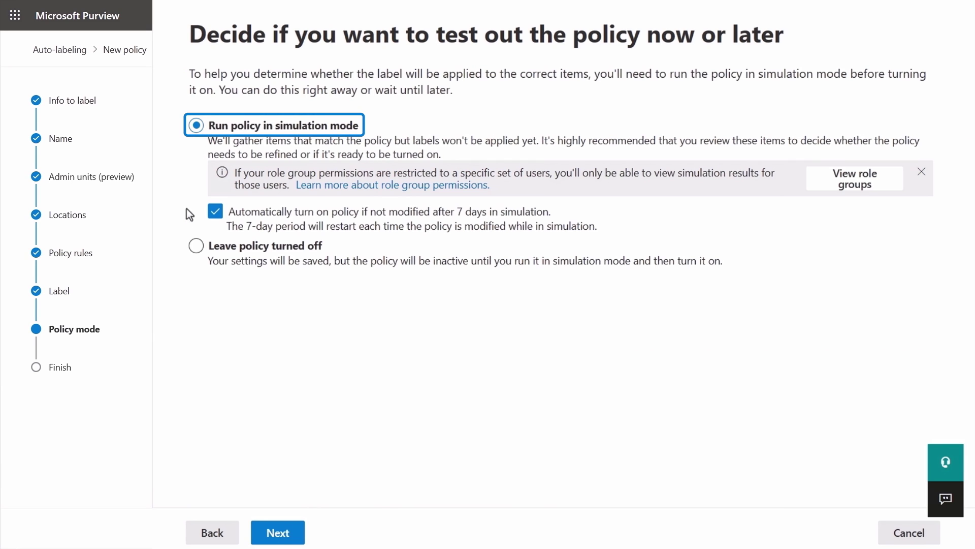
left_click(278, 533)
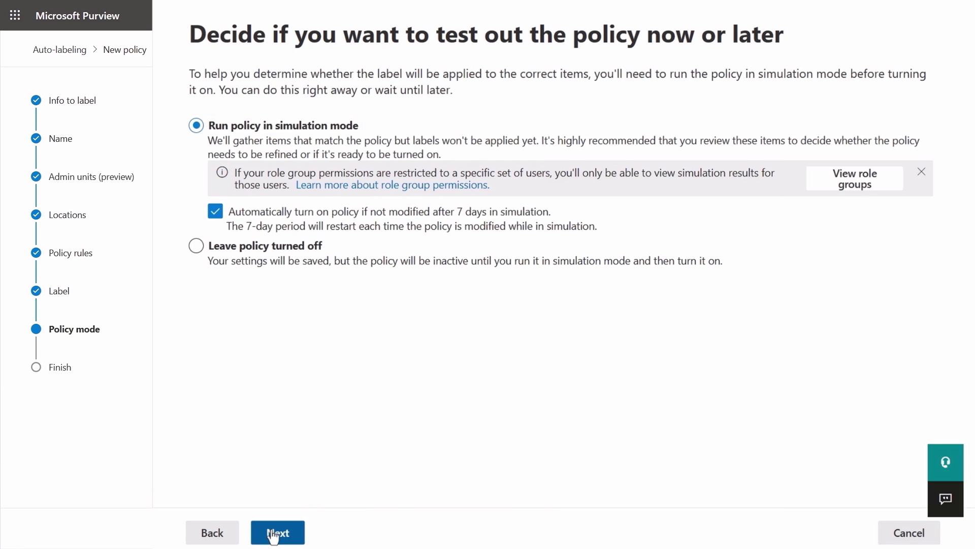
left_click(294, 531)
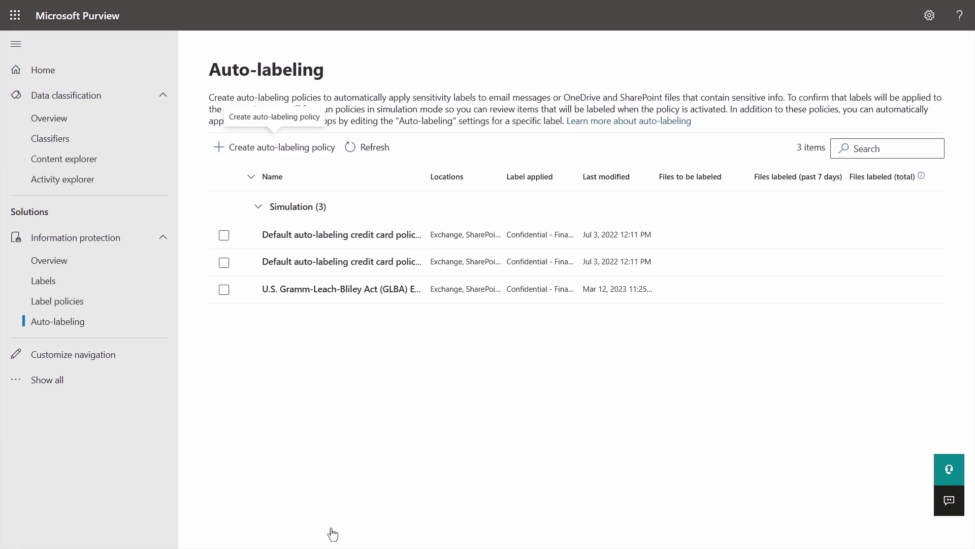